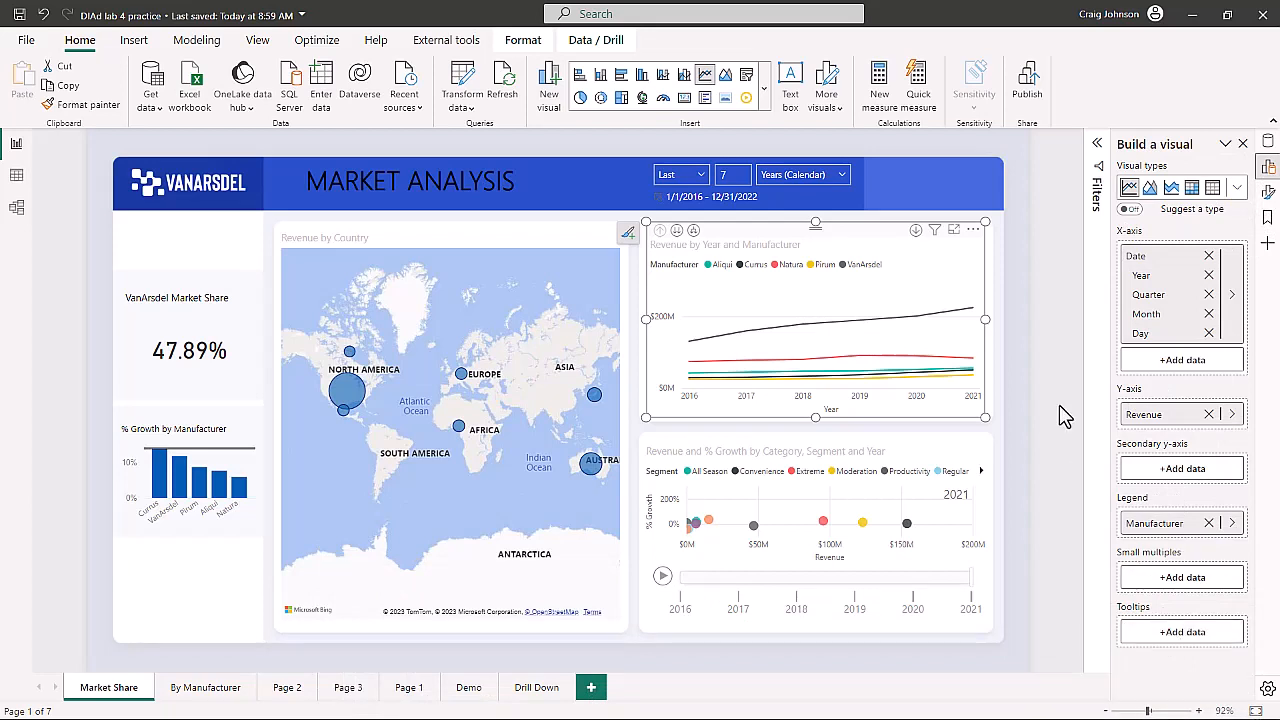
# - Add a new report page and rename it Demo Tool Tips
pyautogui.moveTo(770, 307)
pyautogui.click(592, 690)
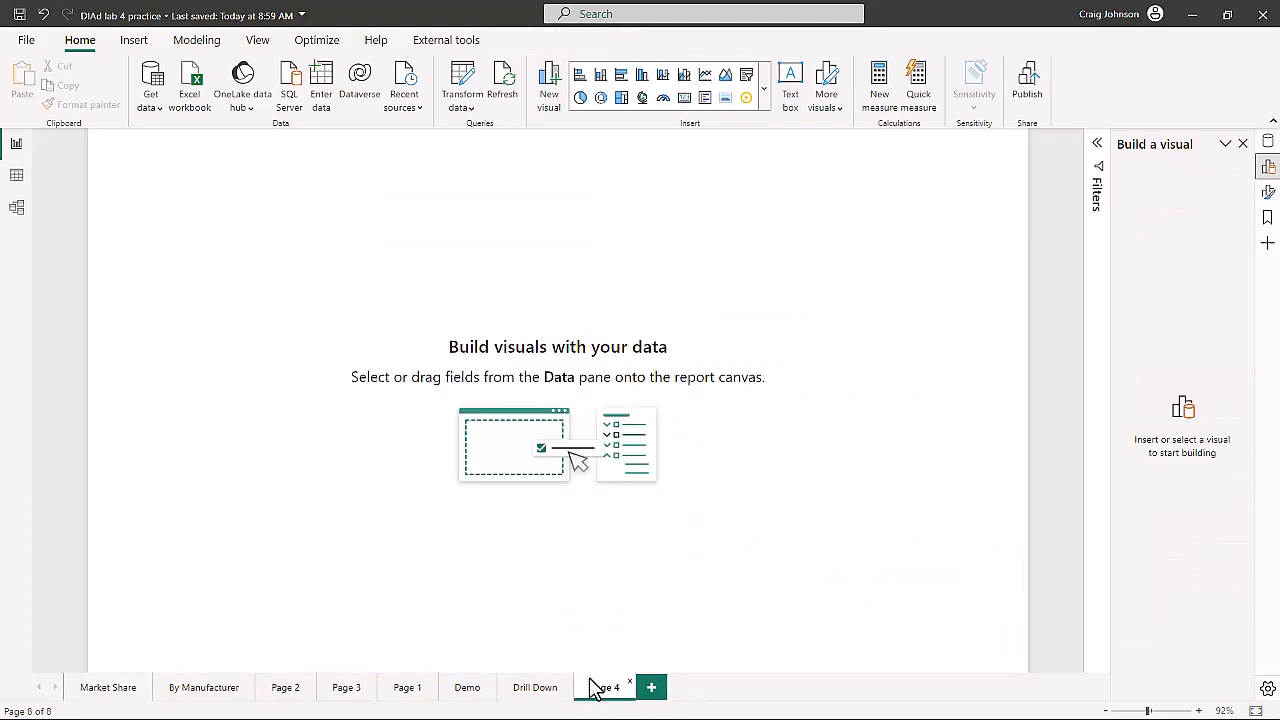
pyautogui.rightClick(601, 694)
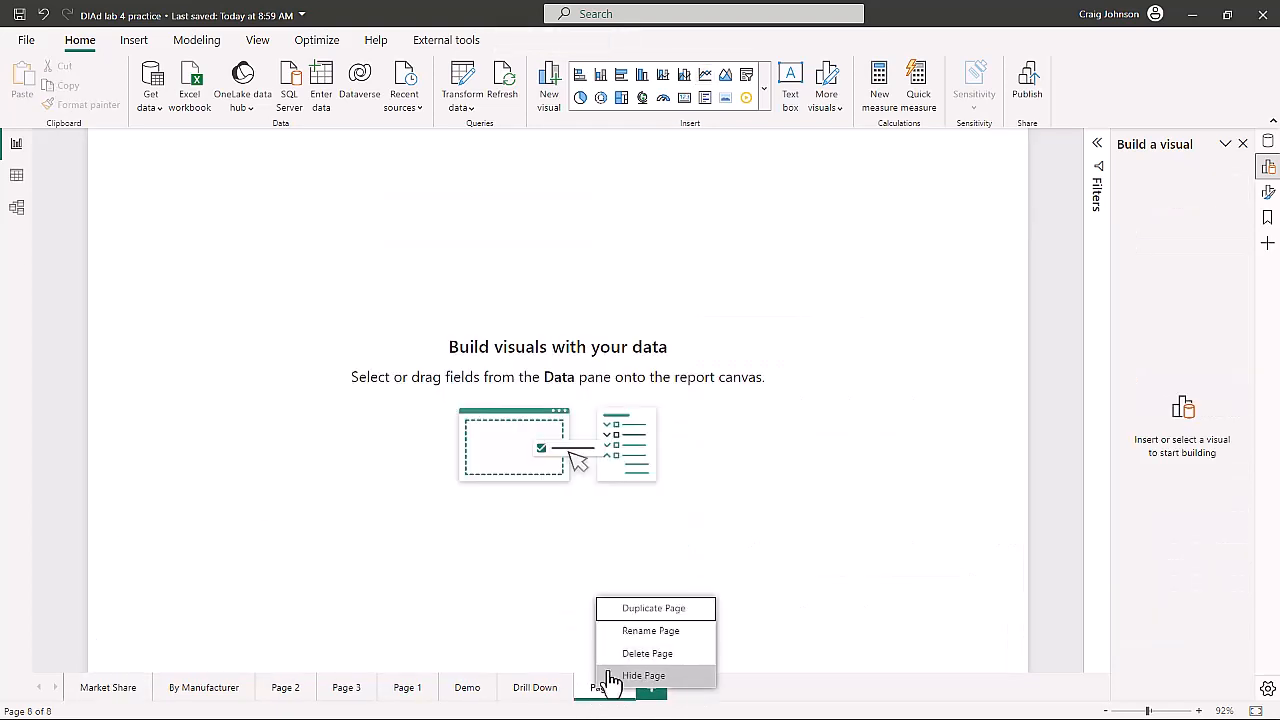
pyautogui.click(640, 631)
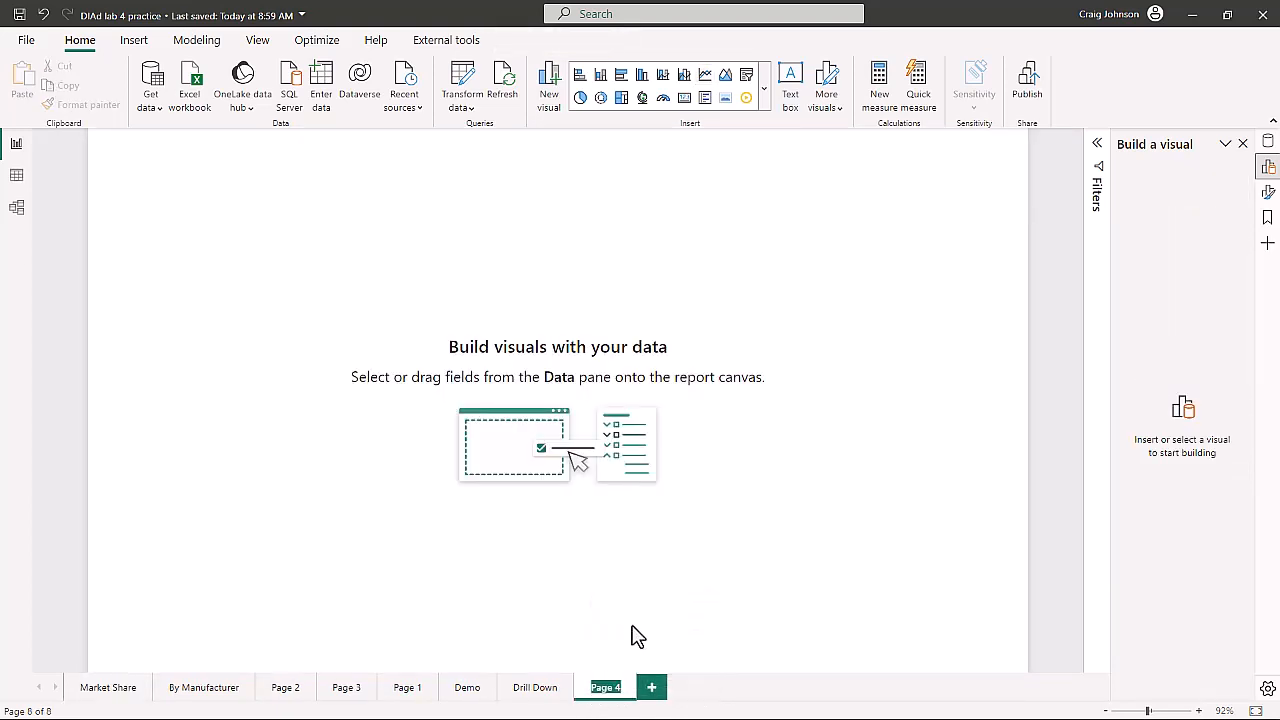
pyautogui.write('Demo Too')
pyautogui.write('l Tips')
pyautogui.press('Return')
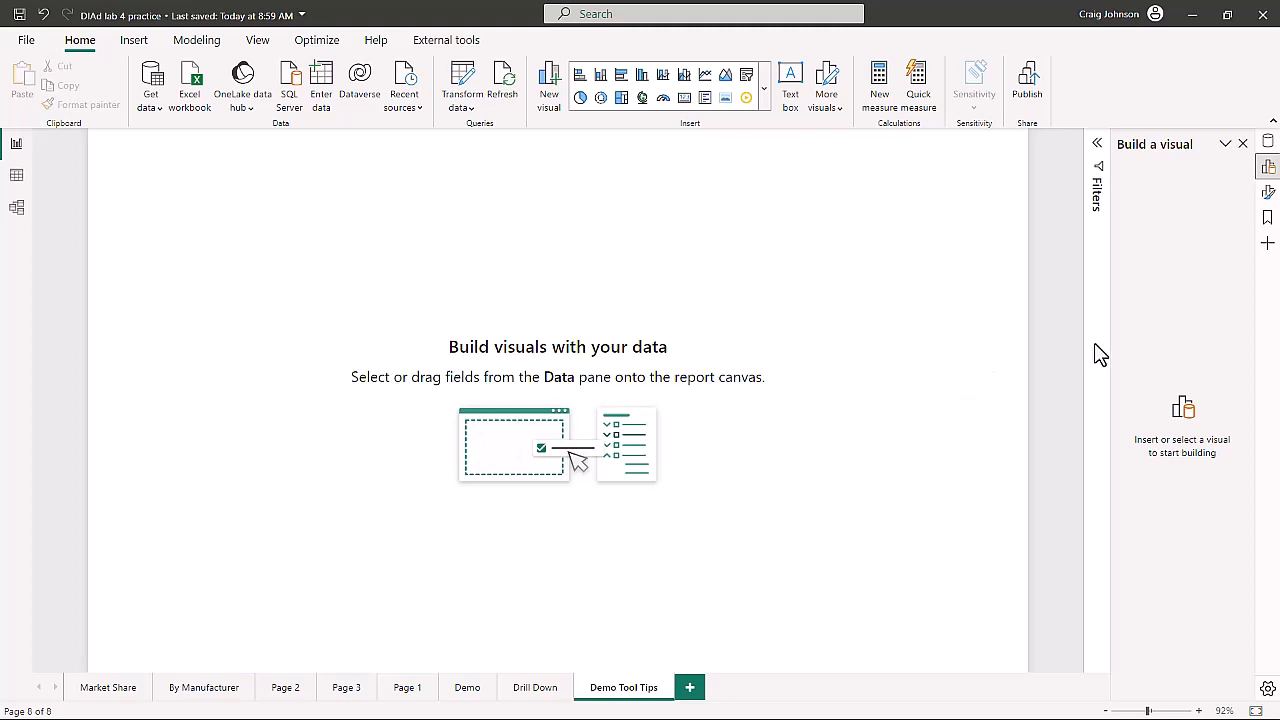
# - Set the page type of Demo Tool Tips to Tooltip
pyautogui.click(1268, 194)
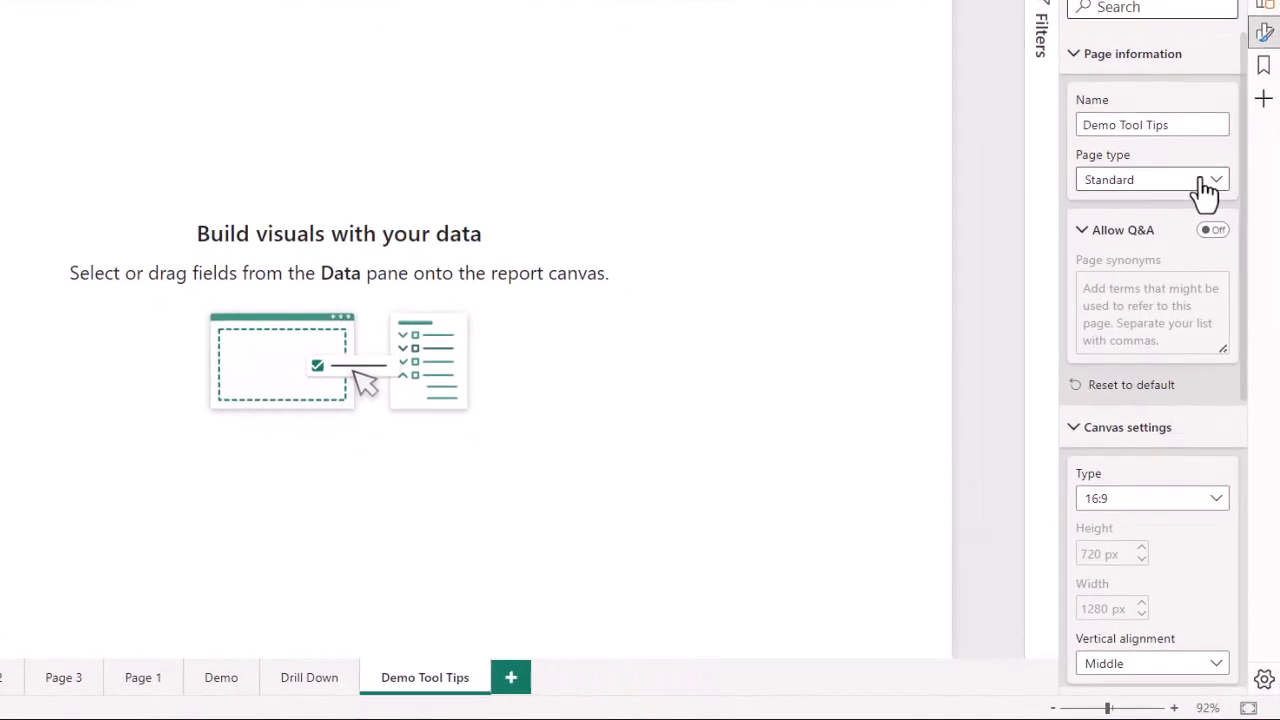
pyautogui.click(1218, 182)
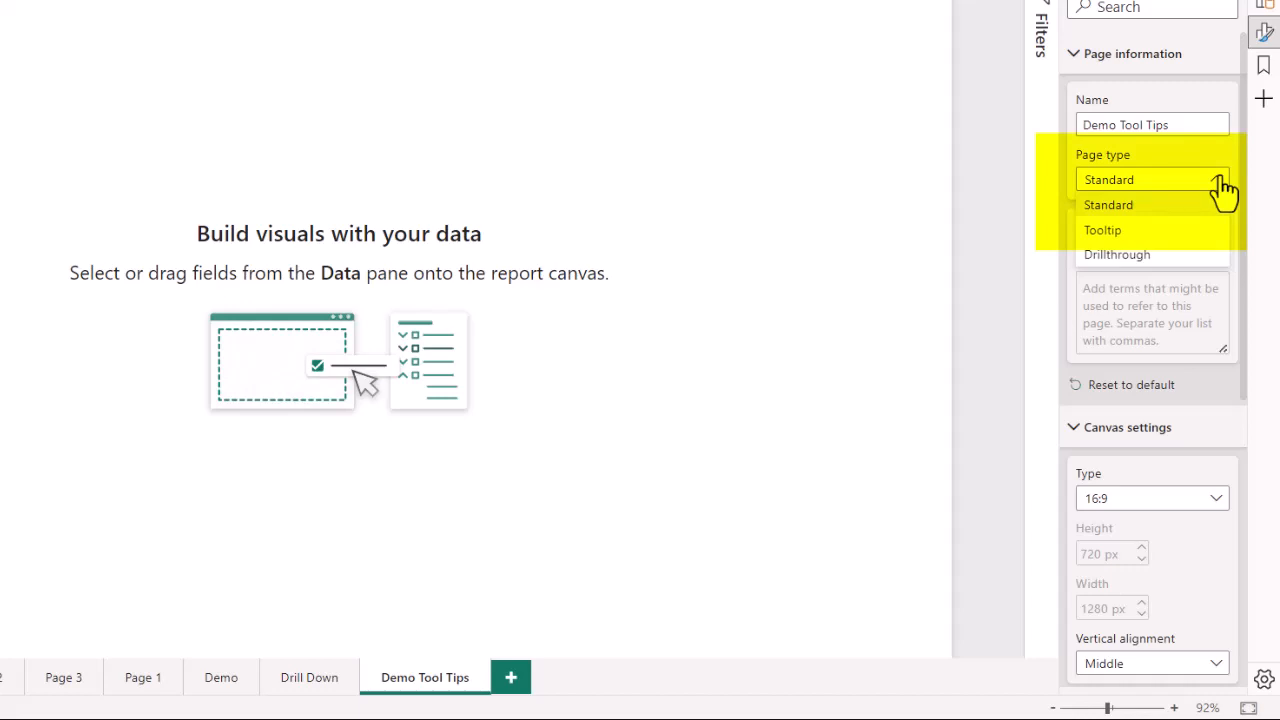
pyautogui.click(1176, 233)
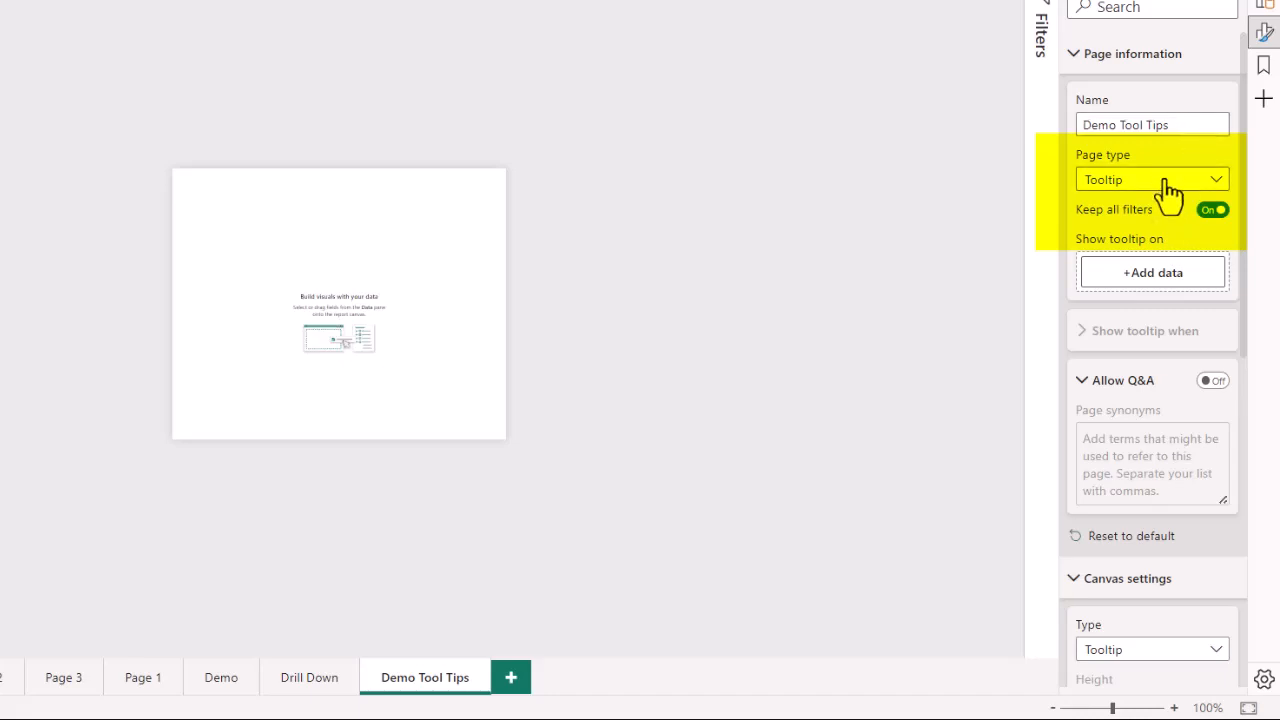
# - Set the canvas type to Custom with a height of 225 px and a width of 425 px
pyautogui.scroll(-5, 1165, 182)
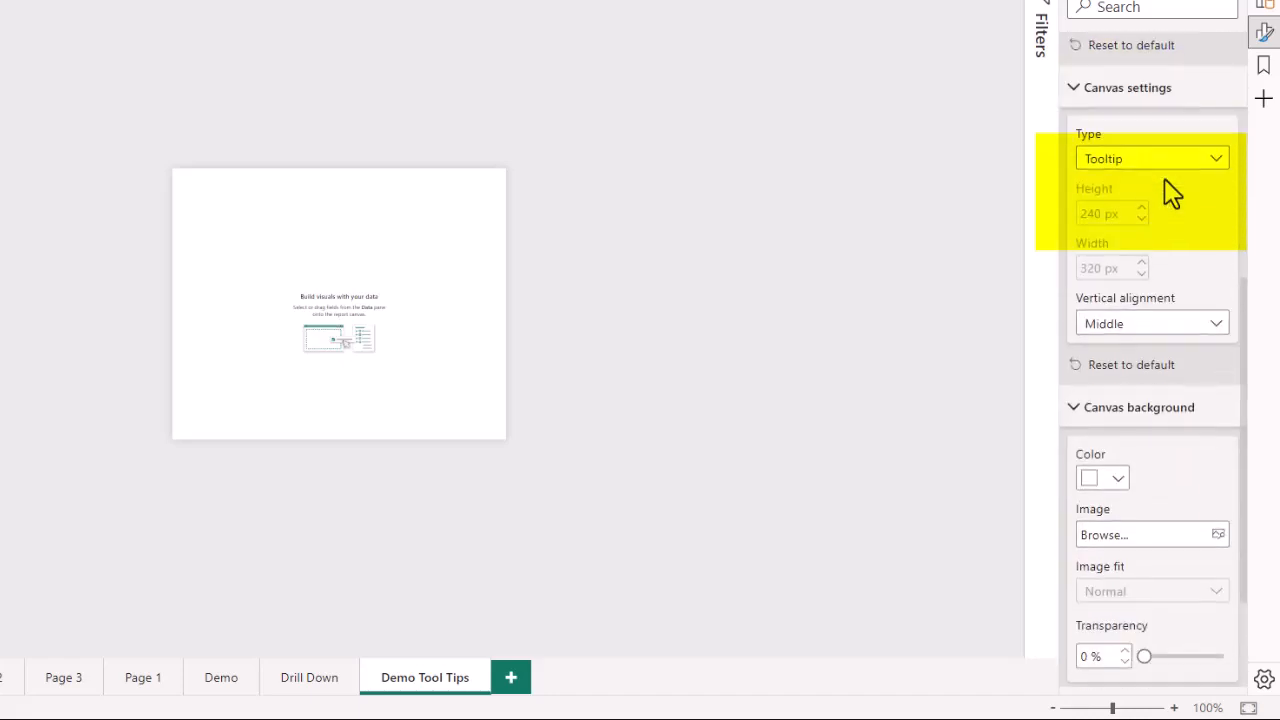
pyautogui.click(1220, 163)
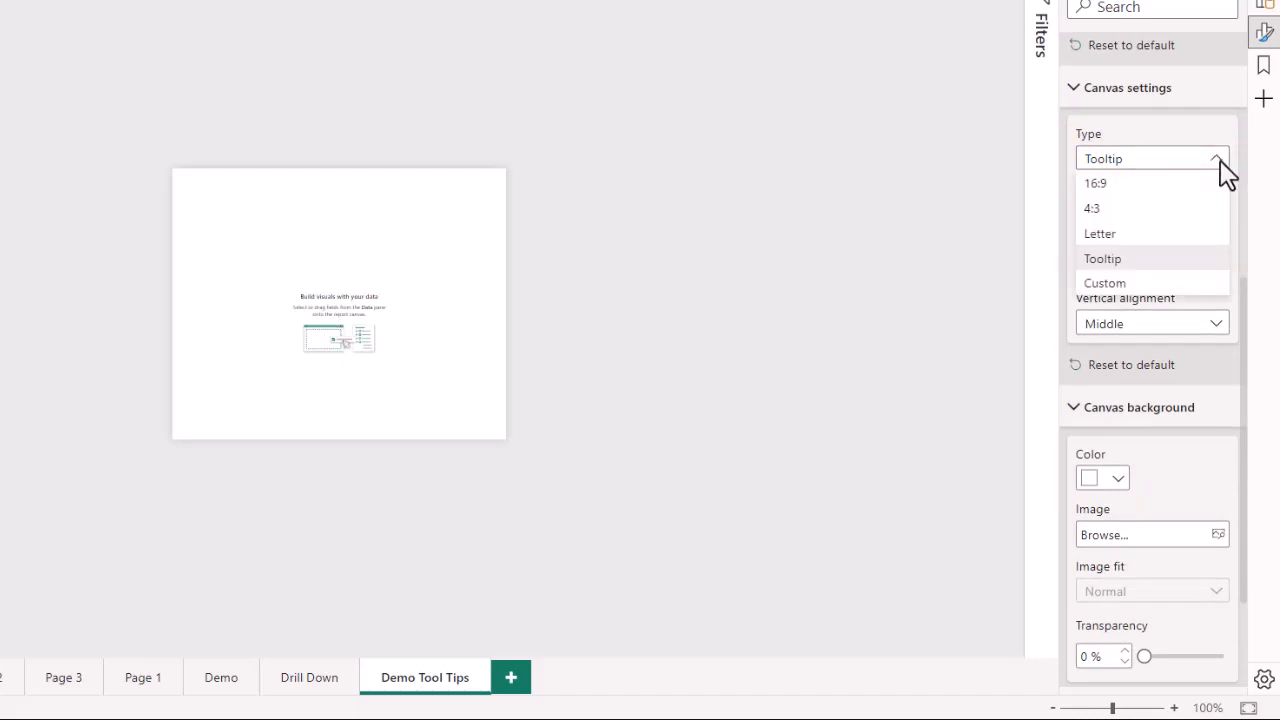
pyautogui.click(1147, 285)
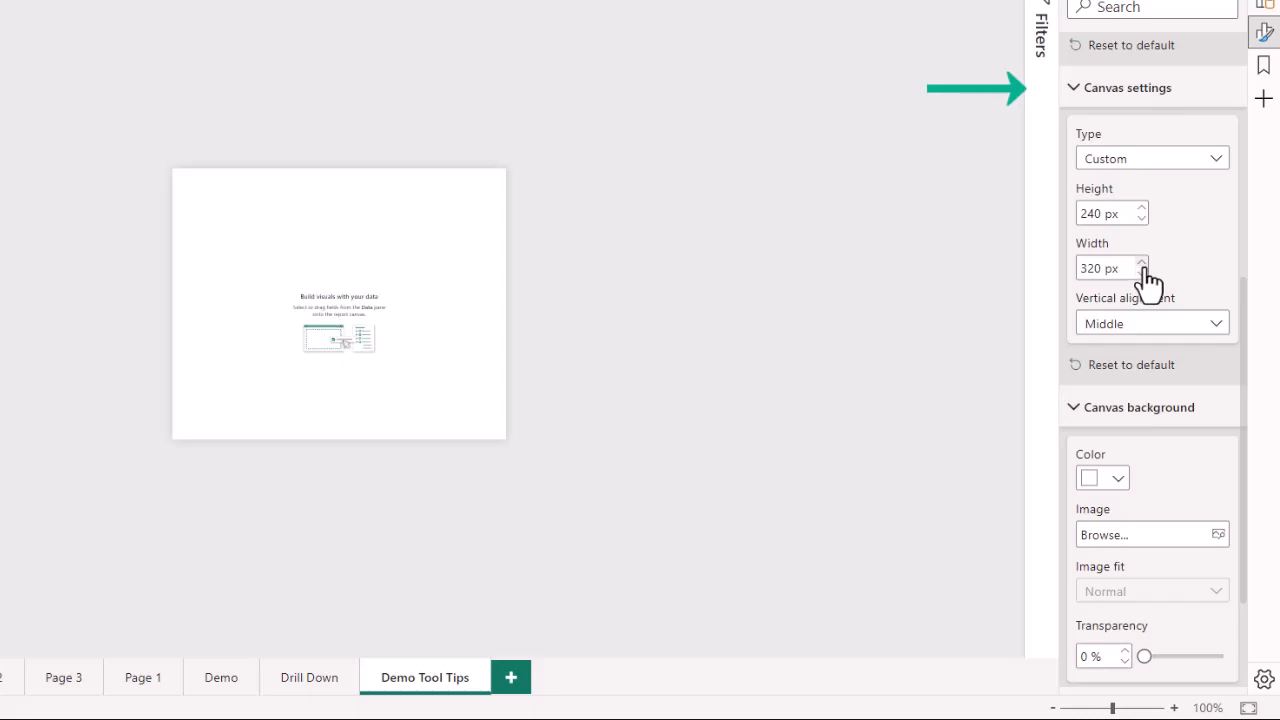
pyautogui.doubleClick(1100, 213)
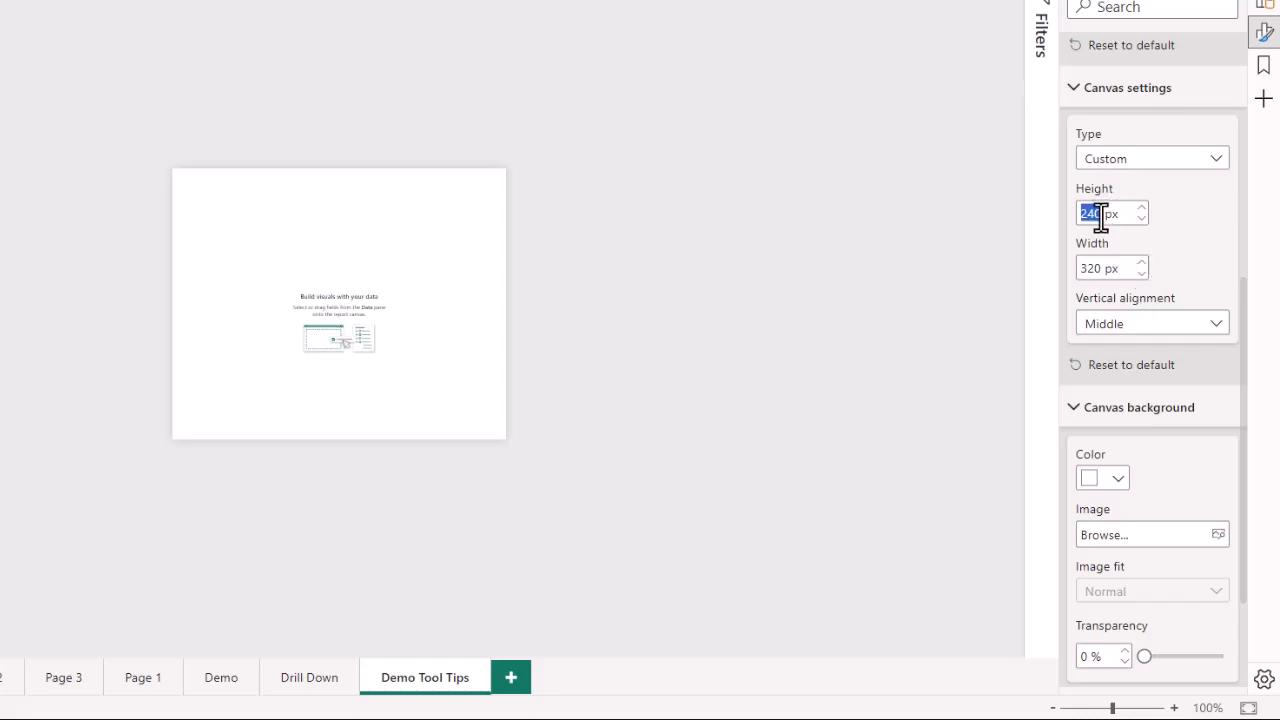
pyautogui.write('225')
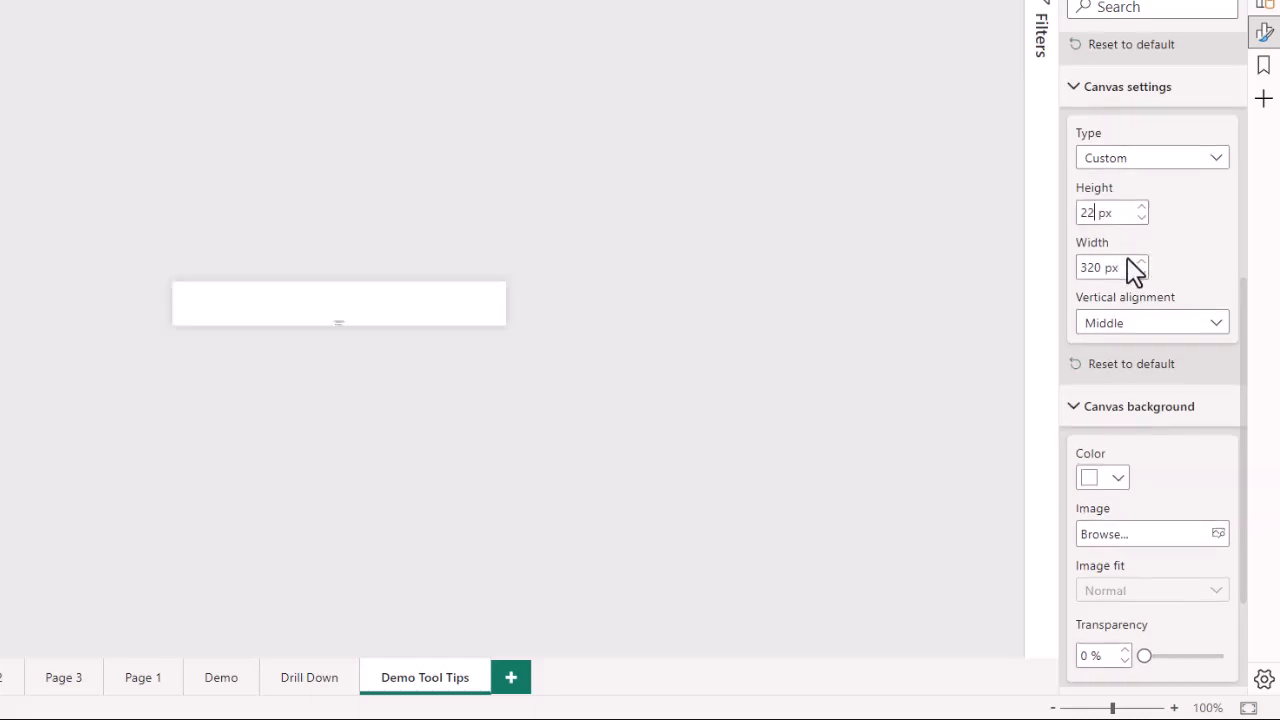
pyautogui.doubleClick(1097, 266)
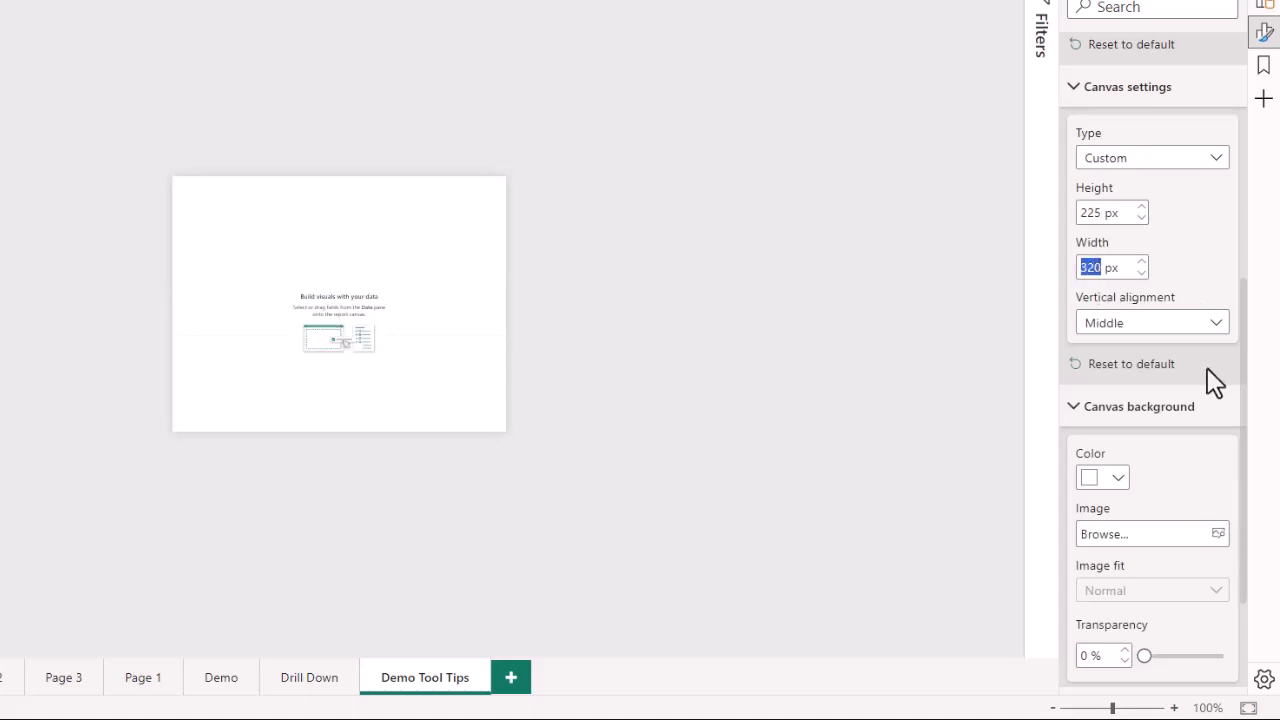
pyautogui.write('425')
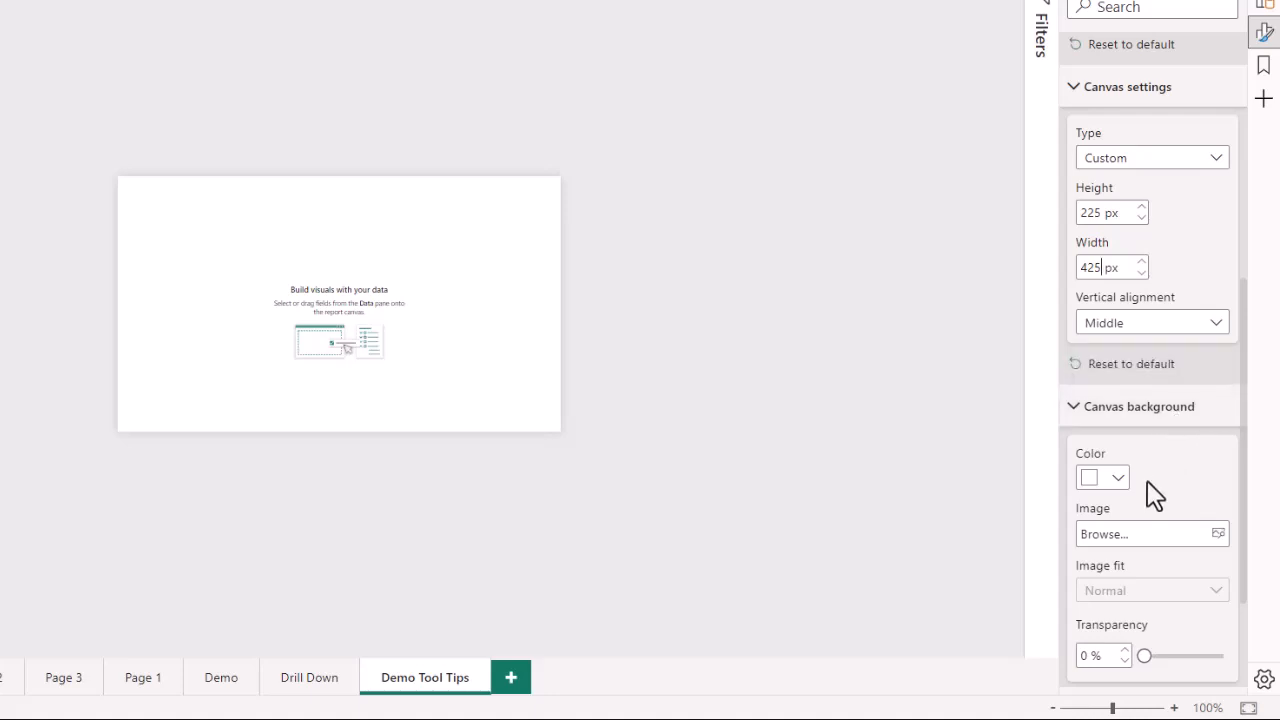
# - Set the canvas background color to White, 60% darker
pyautogui.click(1117, 482)
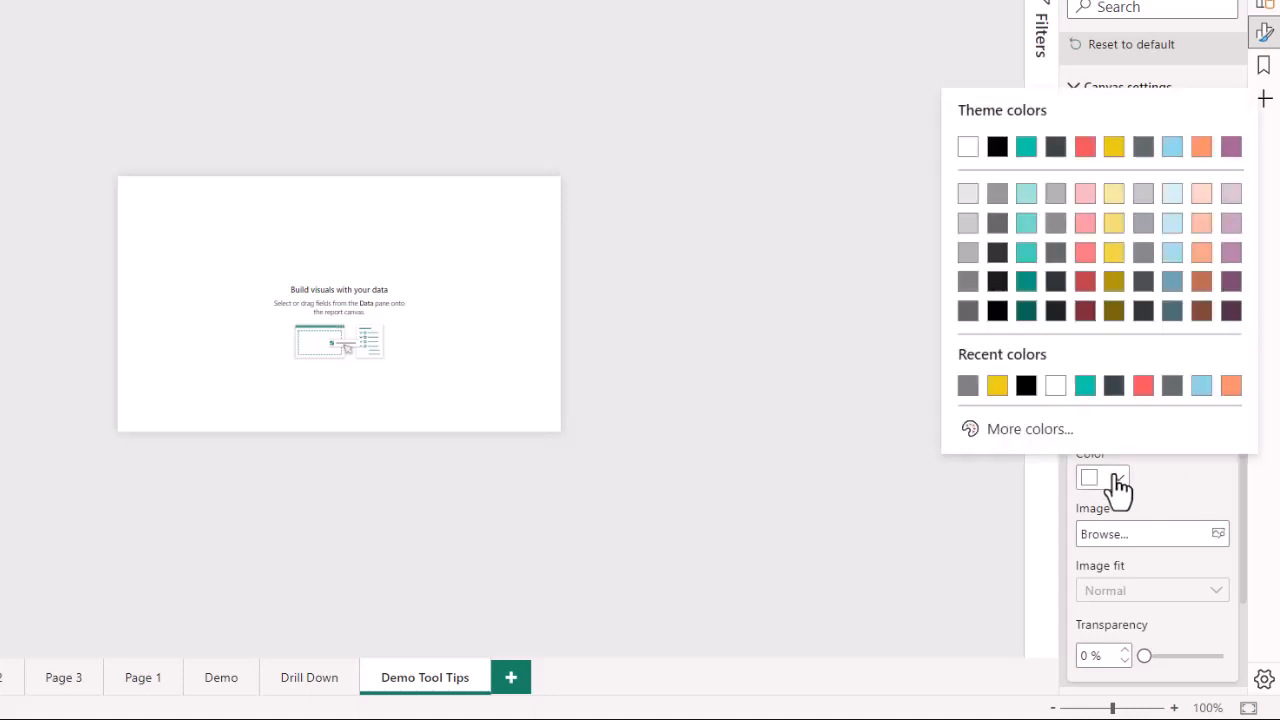
pyautogui.click(968, 312)
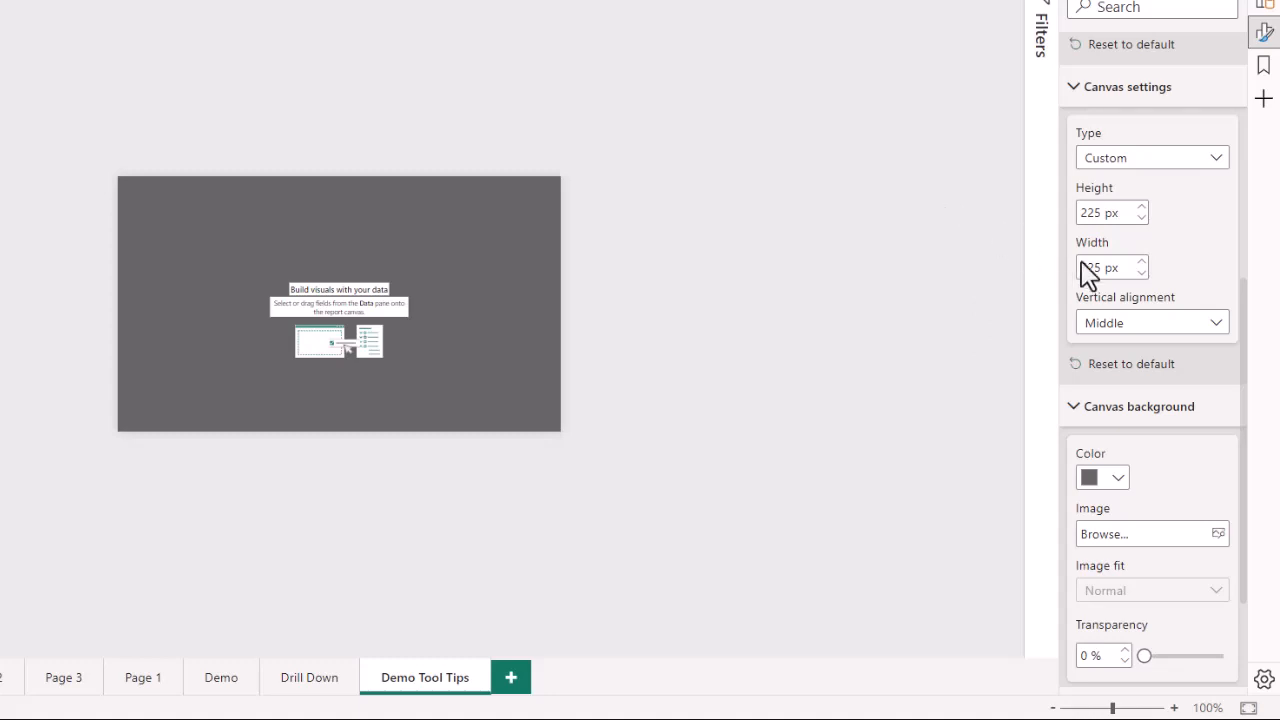
pyautogui.scroll(5, 1128, 286)
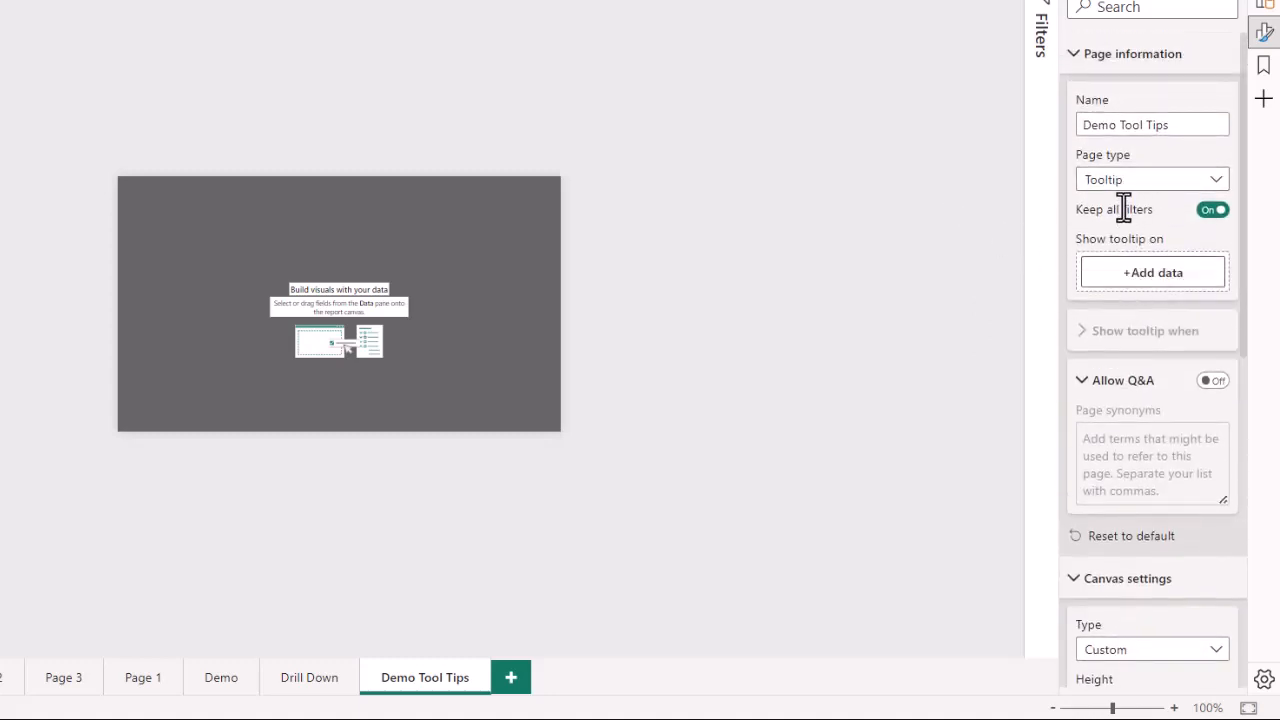
pyautogui.moveTo(1126, 206)
pyautogui.scroll(-5, 1165, 445)
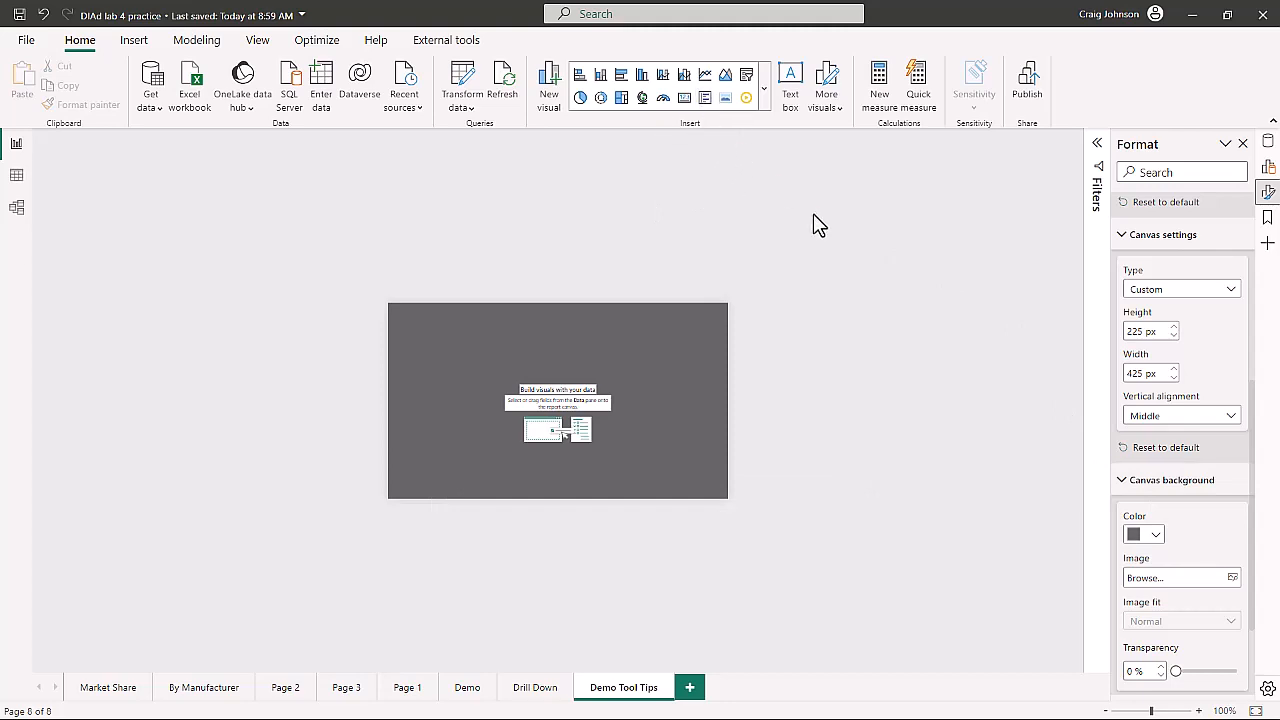
# - Insert a multi-row card onto the tooltip canvas
pyautogui.click(705, 99)
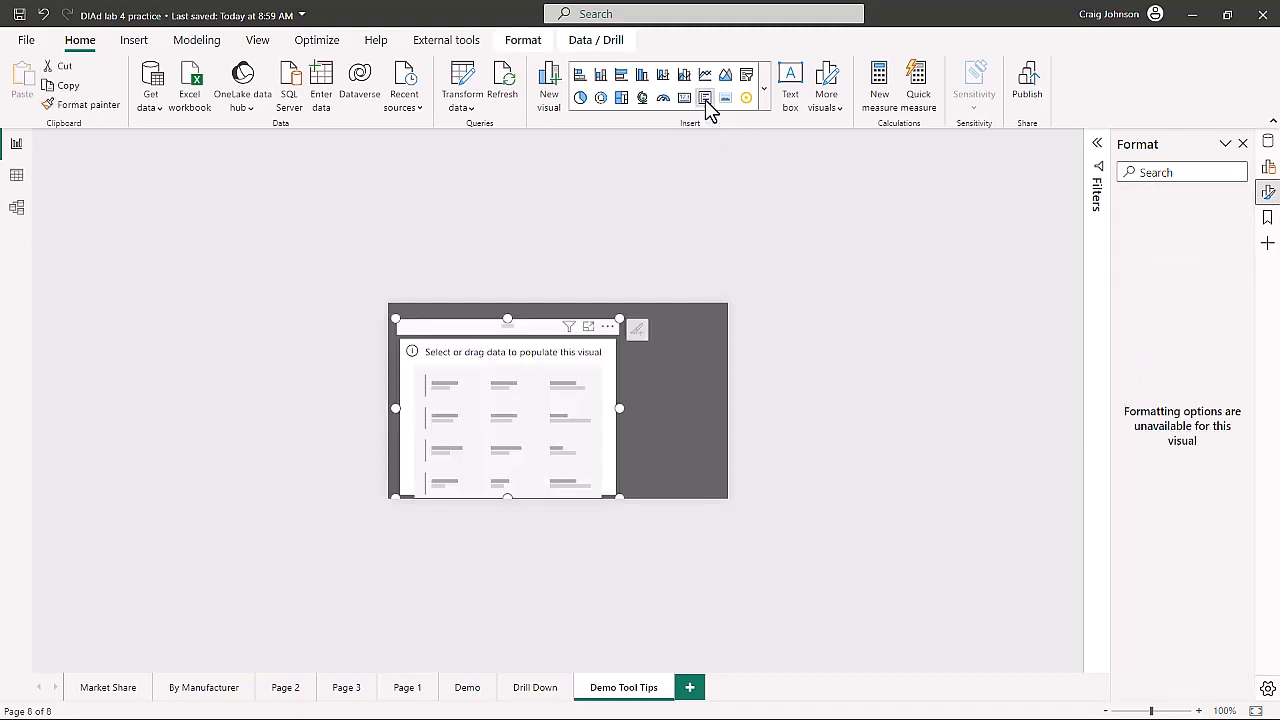
pyautogui.moveTo(537, 398)
pyautogui.mouseDown()
pyautogui.moveTo(533, 387)
pyautogui.moveTo(541, 401)
pyautogui.mouseUp()
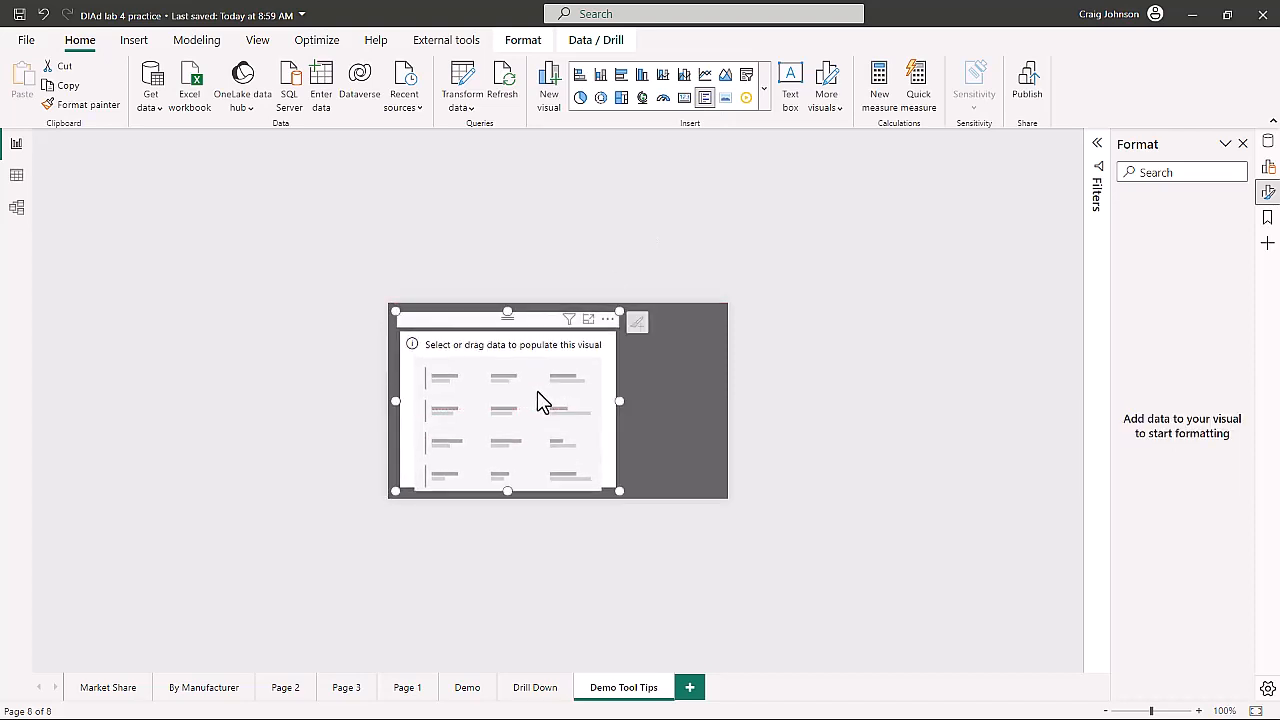
pyautogui.click(1267, 168)
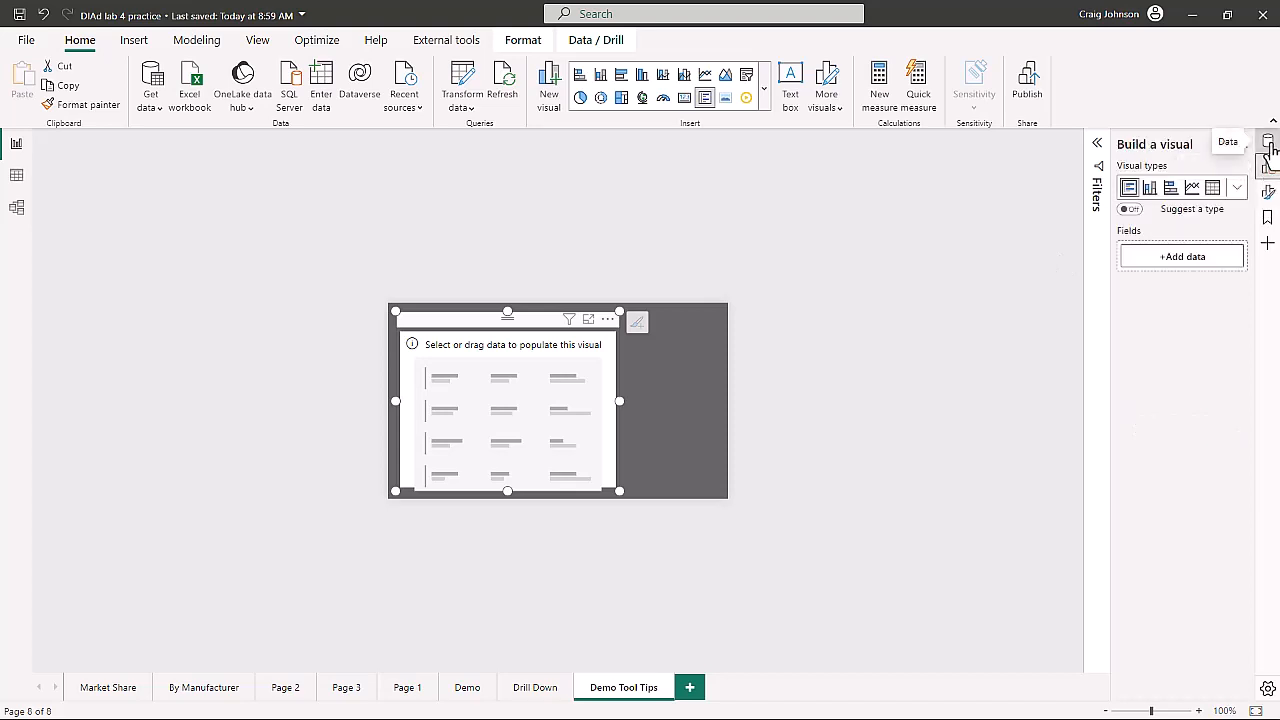
pyautogui.click(1268, 145)
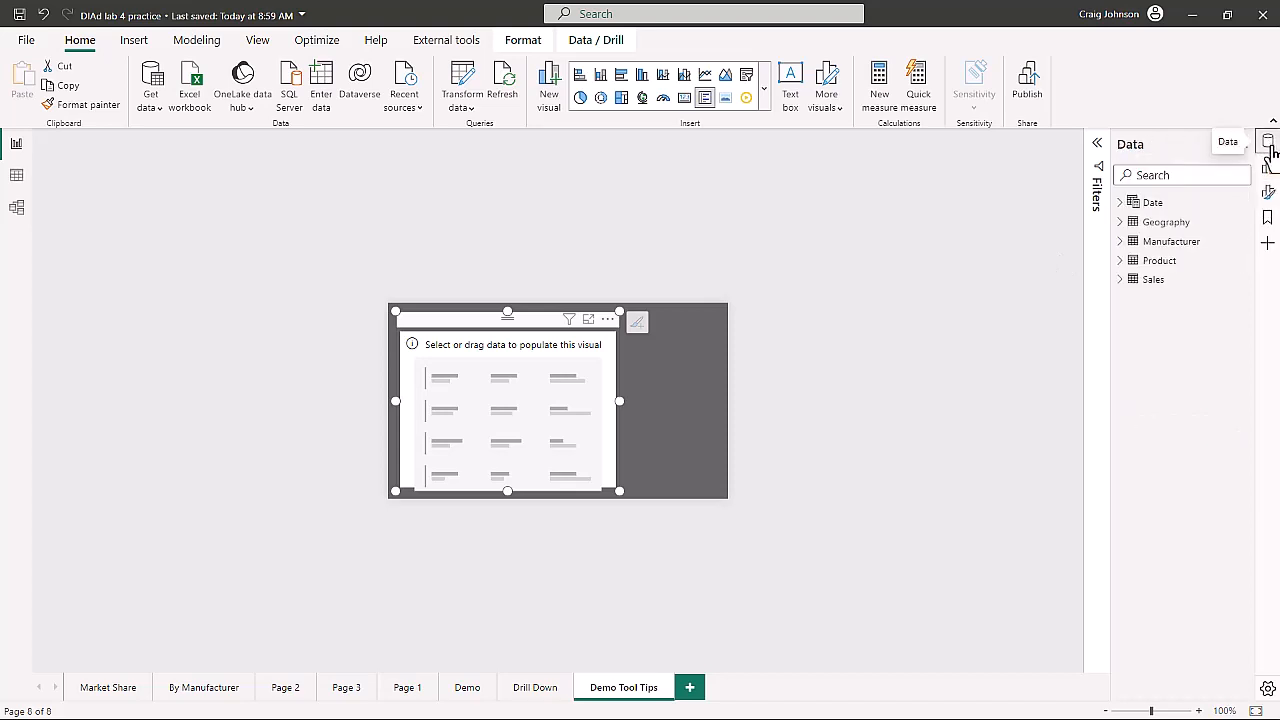
# - Add the Sales fields % Growth, Bar, PY Sales and Sales to the card and narrow it
pyautogui.click(1121, 280)
pyautogui.click(1145, 300)
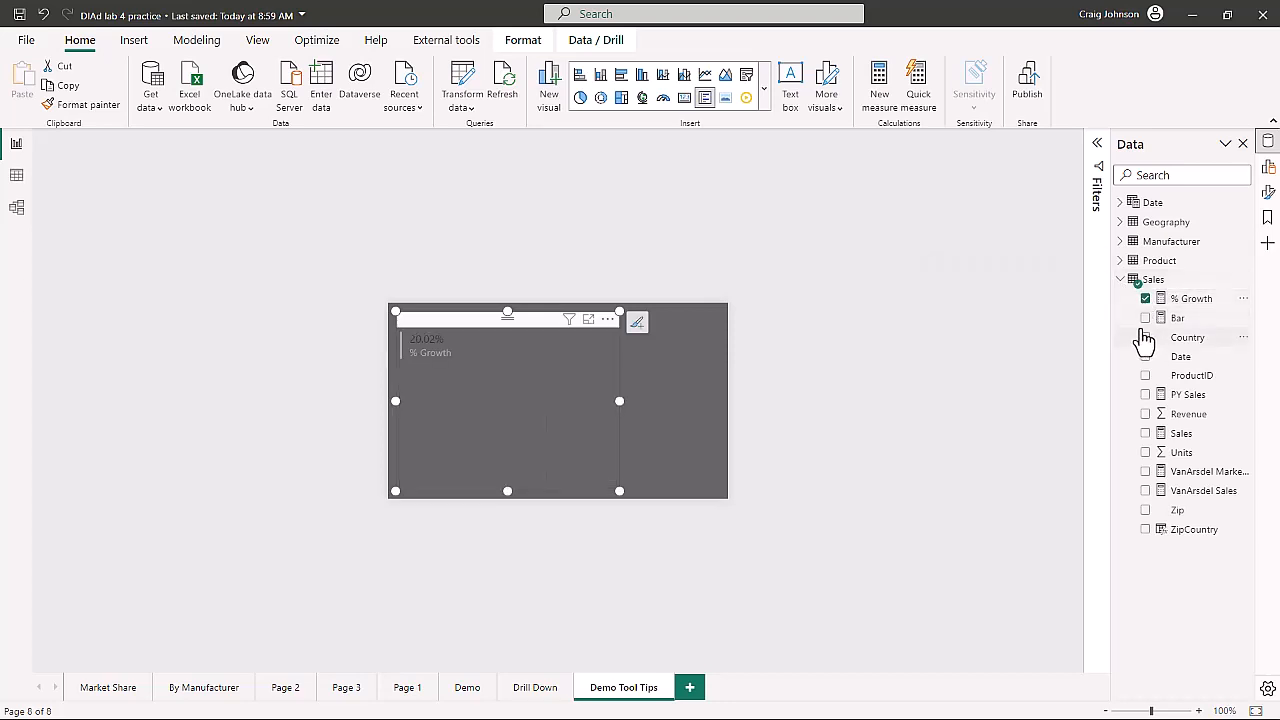
pyautogui.click(1146, 320)
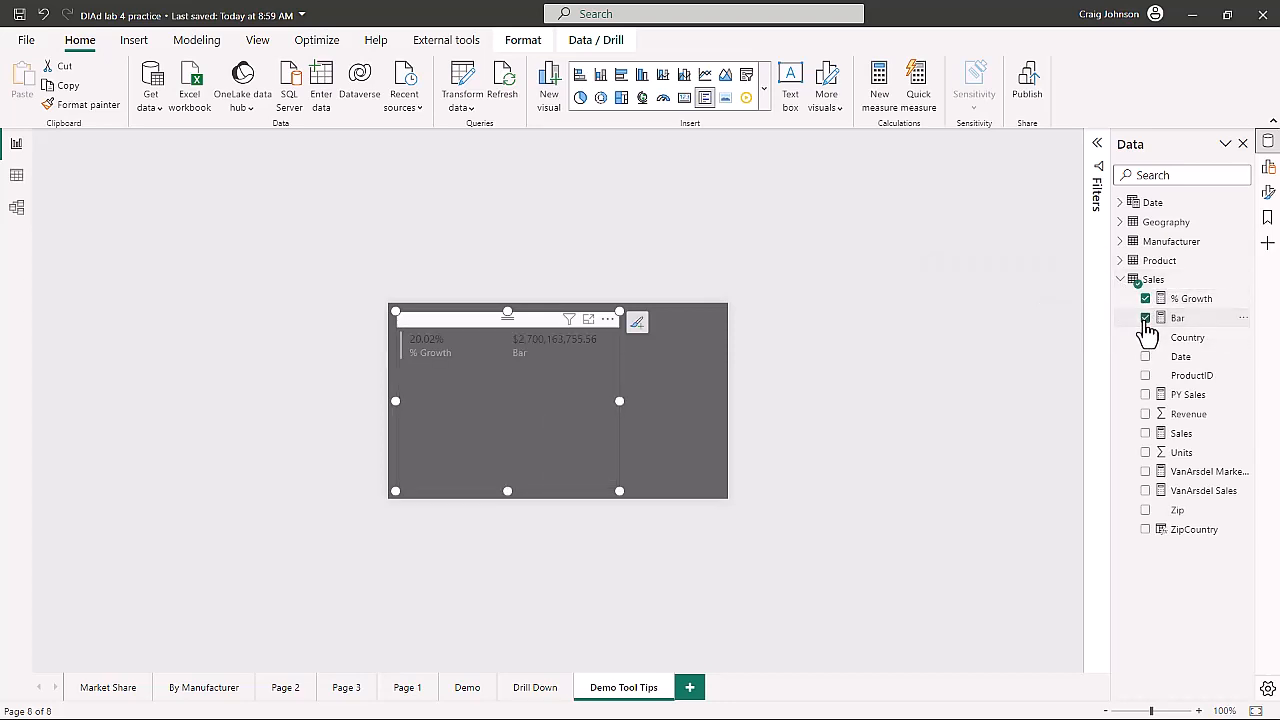
pyautogui.click(1145, 396)
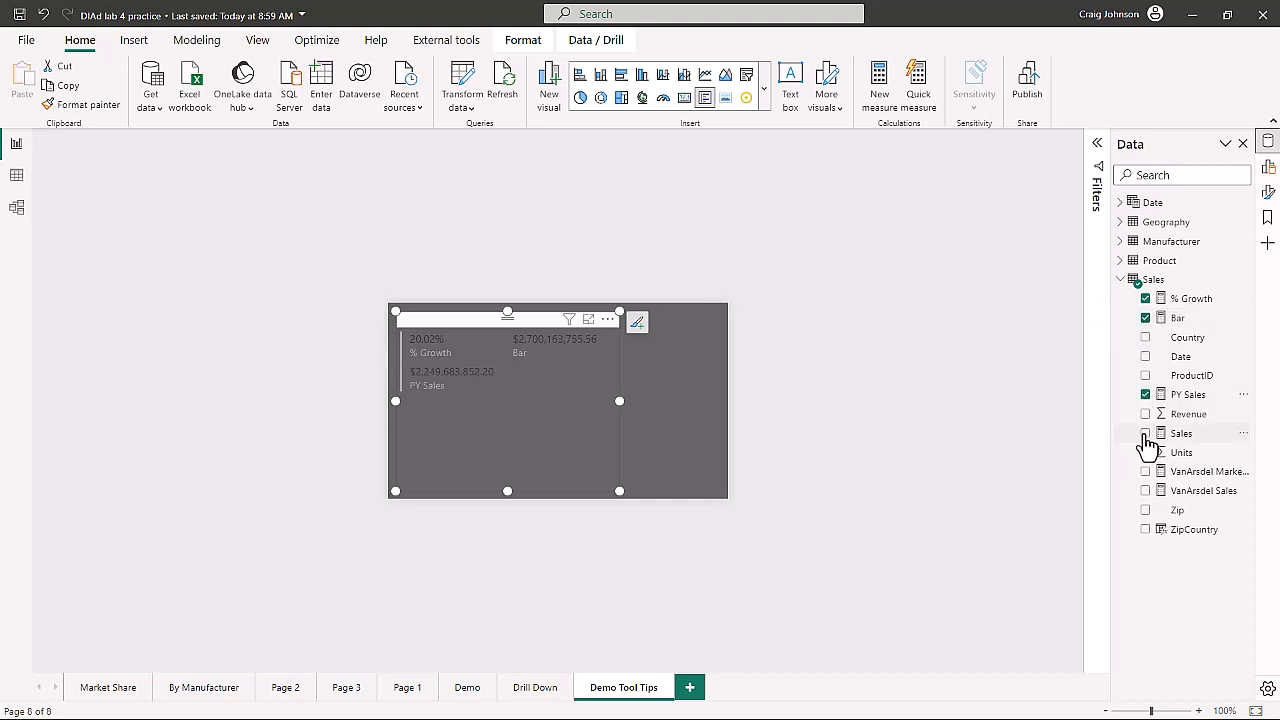
pyautogui.click(1146, 435)
pyautogui.moveTo(617, 488)
pyautogui.mouseDown()
pyautogui.moveTo(535, 490)
pyautogui.moveTo(530, 479)
pyautogui.mouseUp()
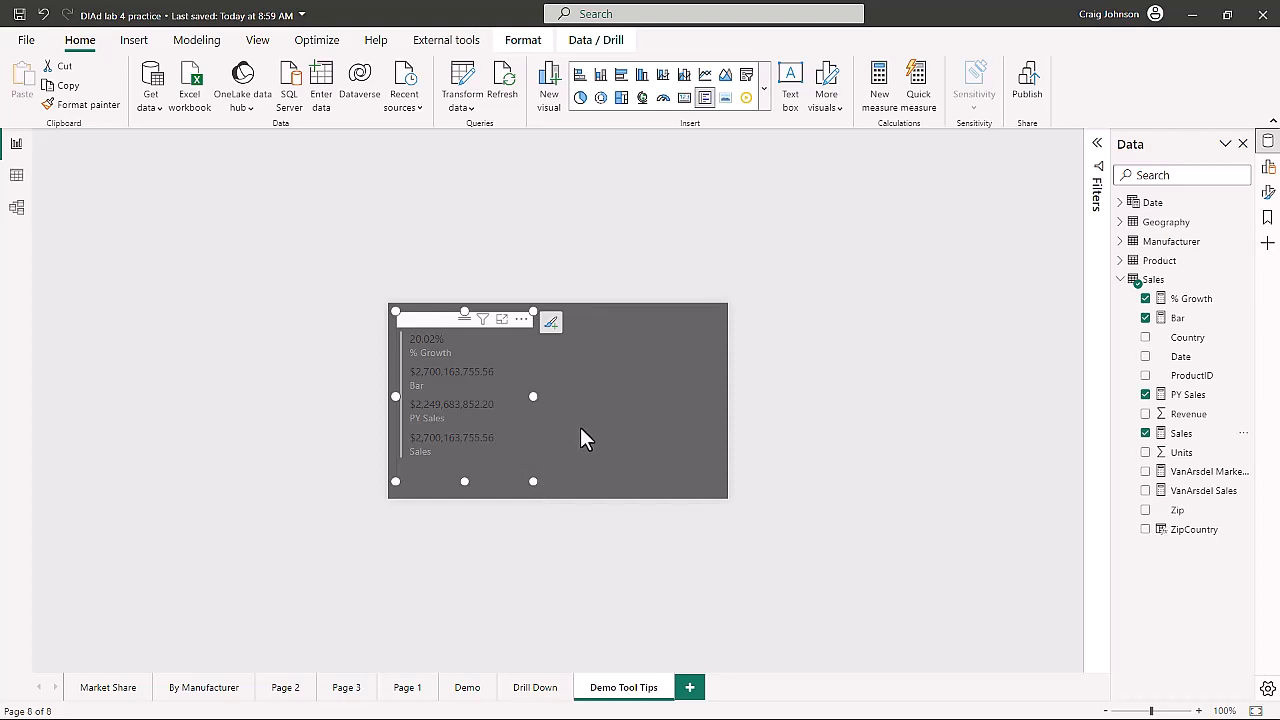
# - Make the card's callout values bold and set its category label color to white
pyautogui.click(1267, 195)
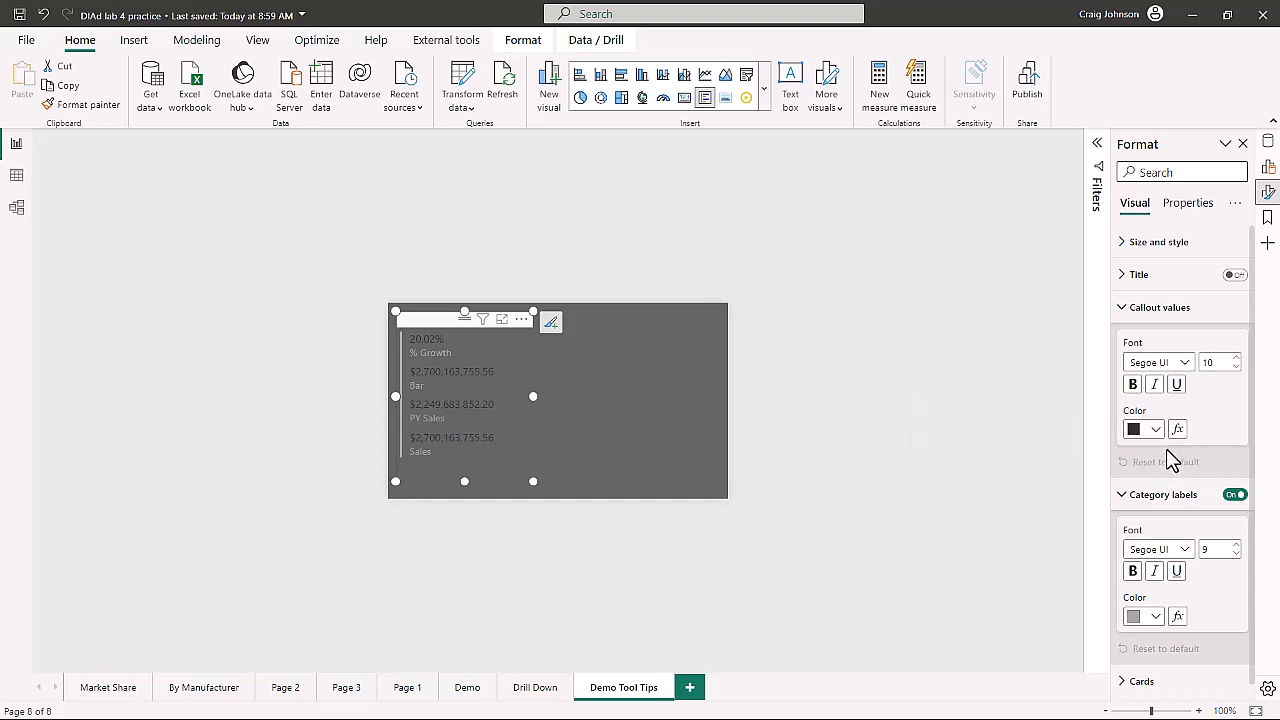
pyautogui.click(1133, 390)
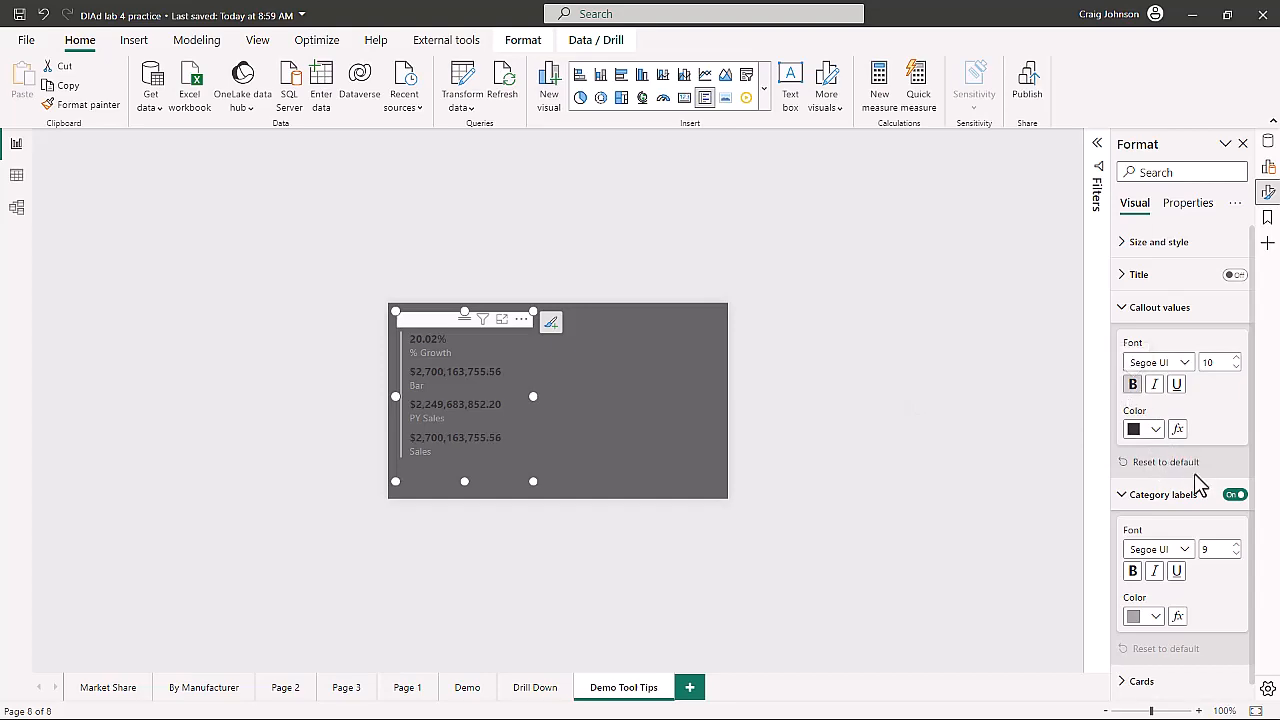
pyautogui.click(1155, 616)
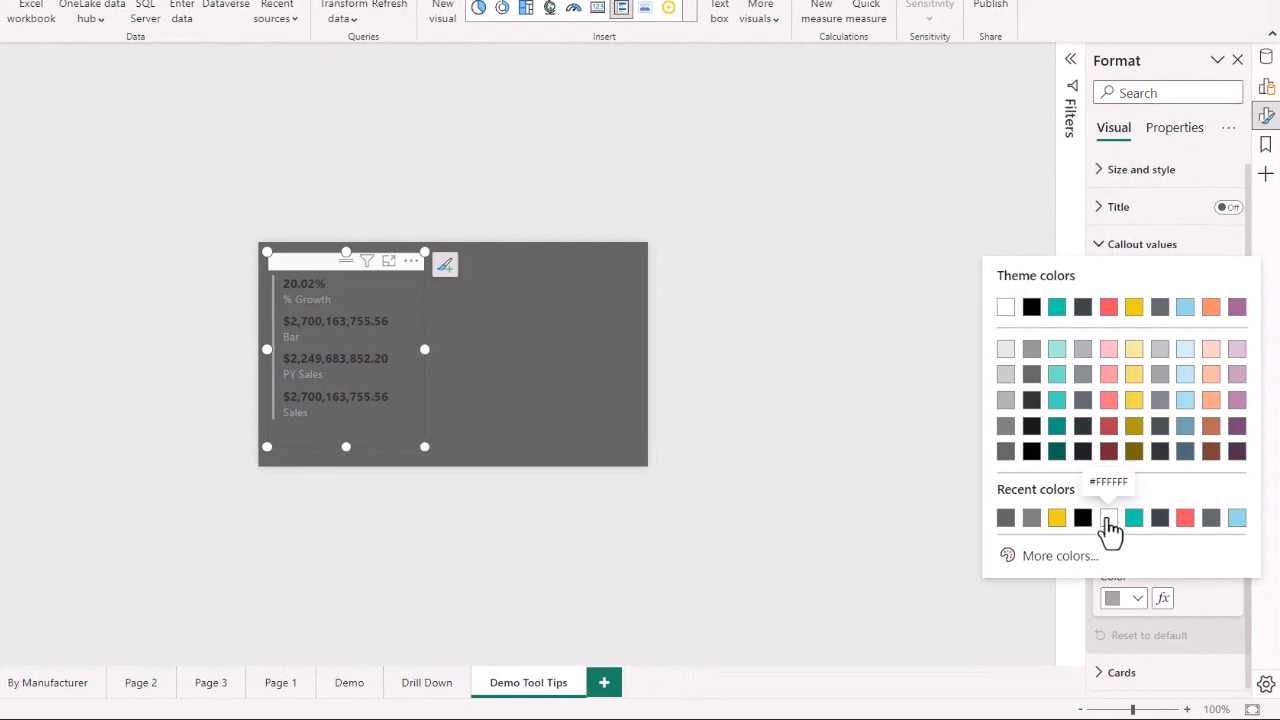
pyautogui.click(1130, 543)
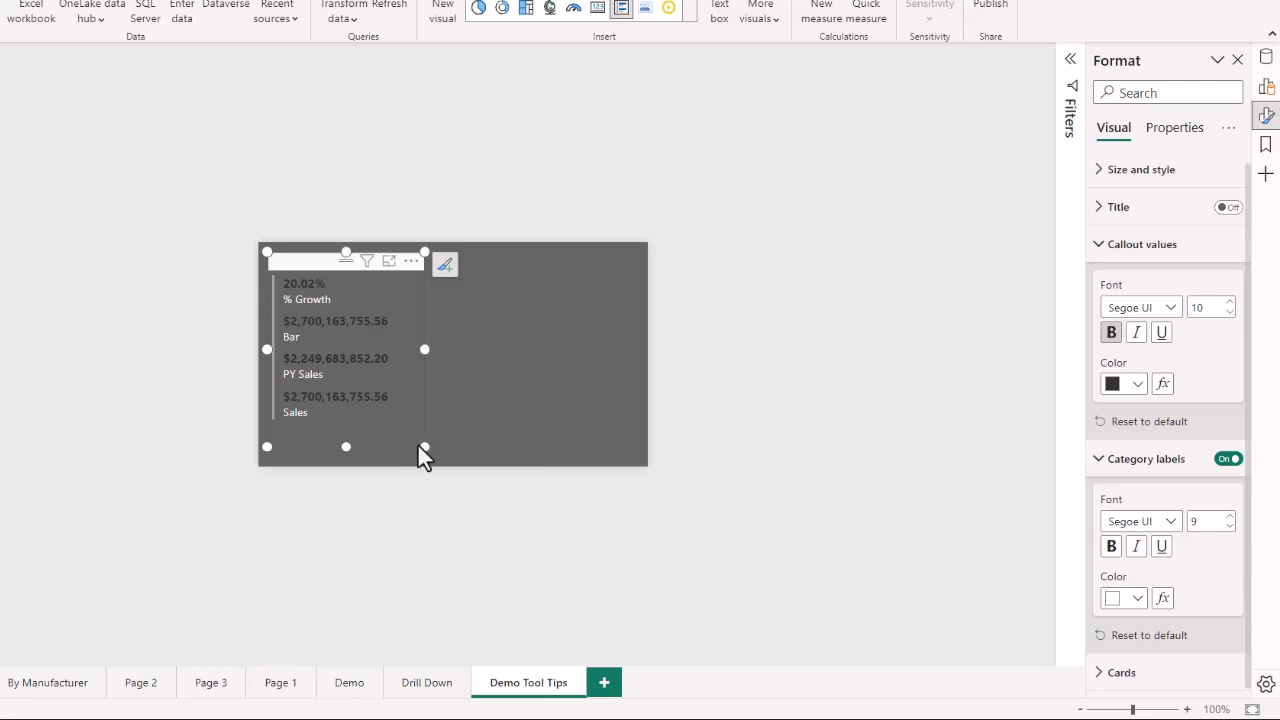
pyautogui.moveTo(418, 446); pyautogui.dragTo(414, 443)
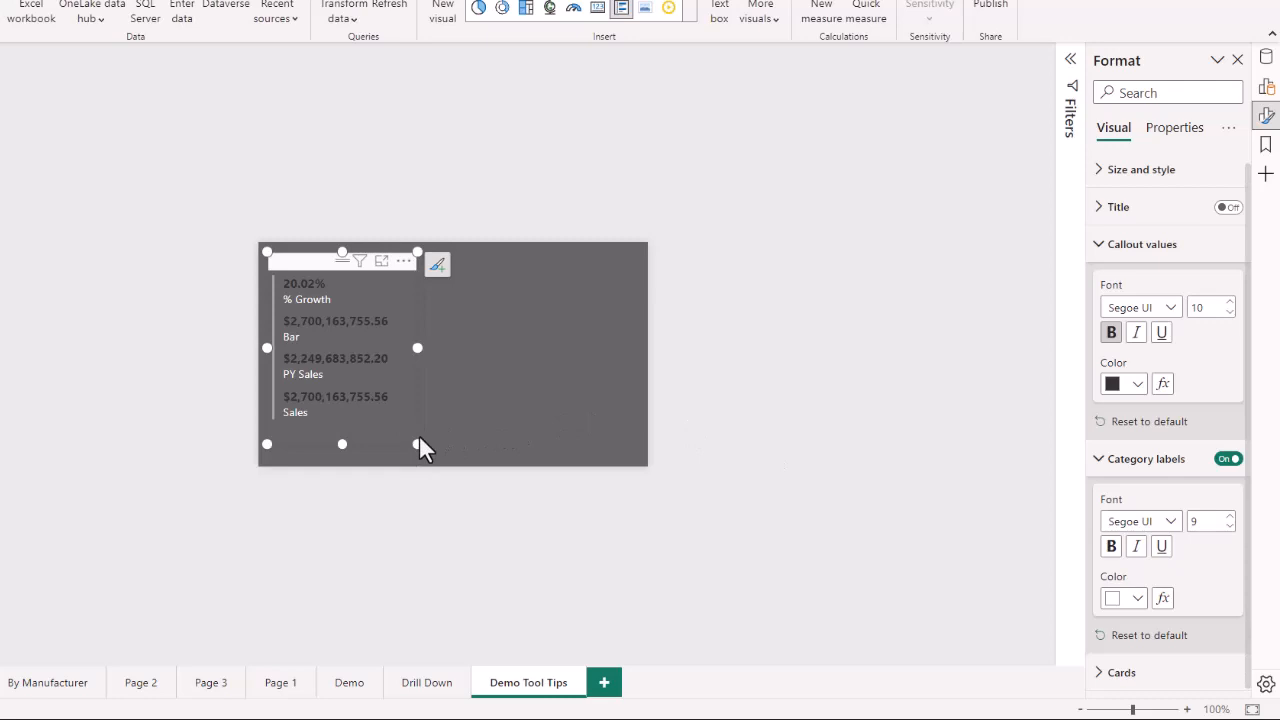
pyautogui.click(537, 414)
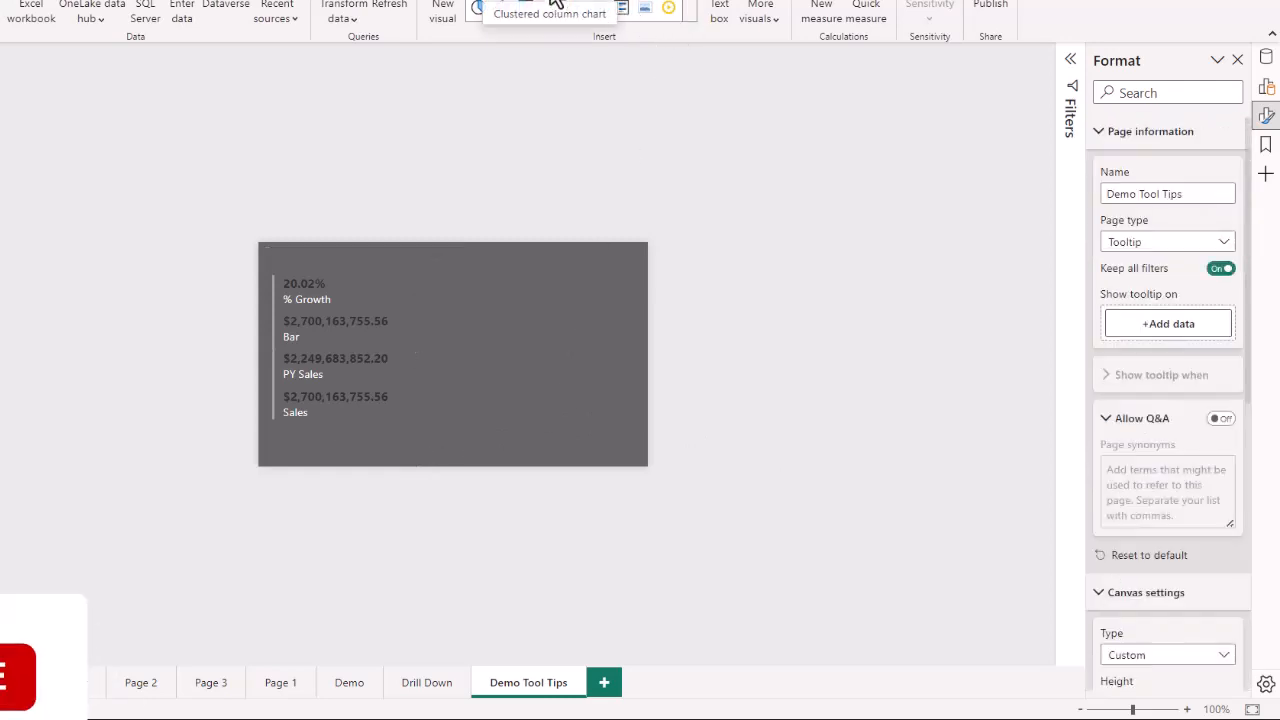
# - Insert a clustered column chart and size it to fill the right side of the tooltip canvas
pyautogui.click(555, 3)
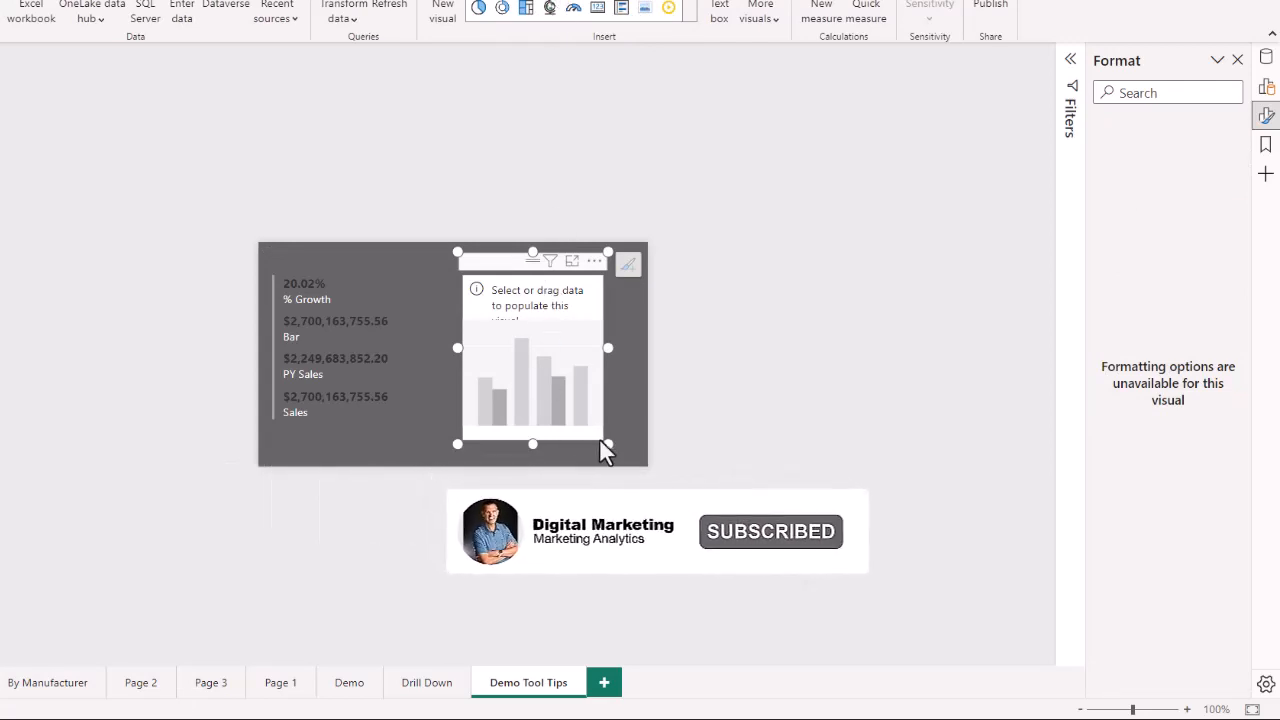
pyautogui.moveTo(608, 443); pyautogui.dragTo(645, 438)
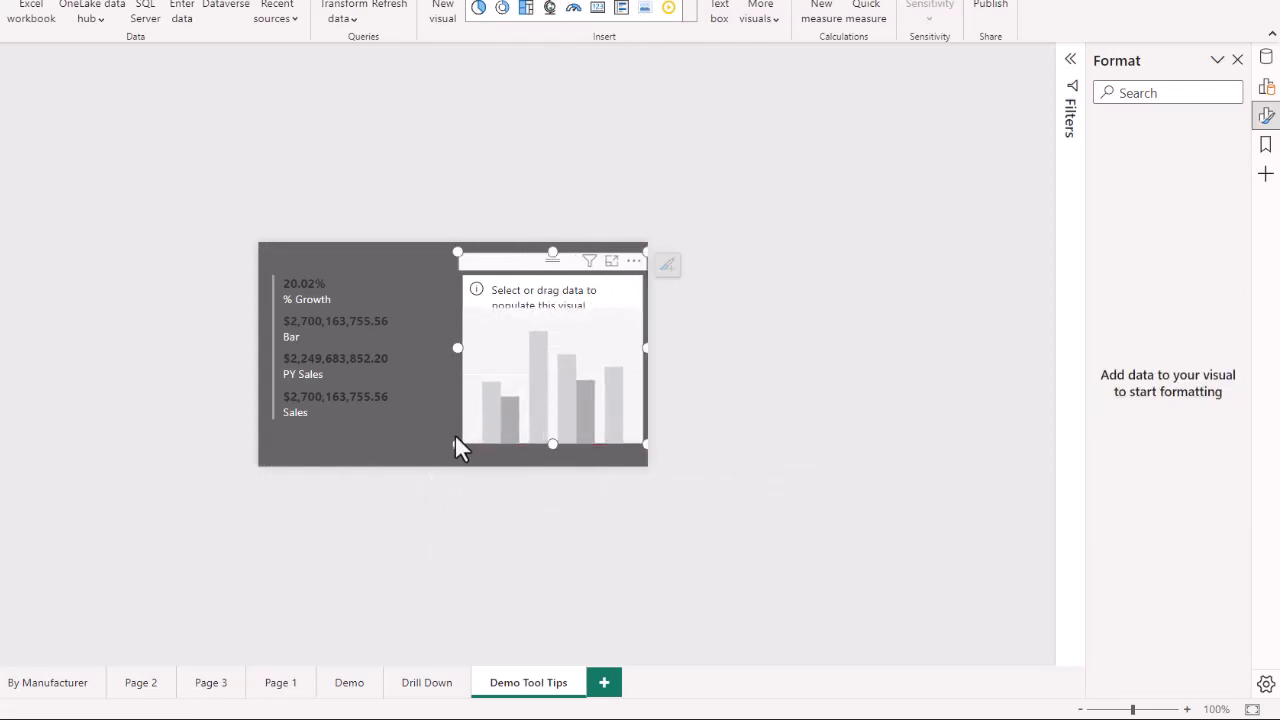
pyautogui.moveTo(457, 446); pyautogui.dragTo(445, 444)
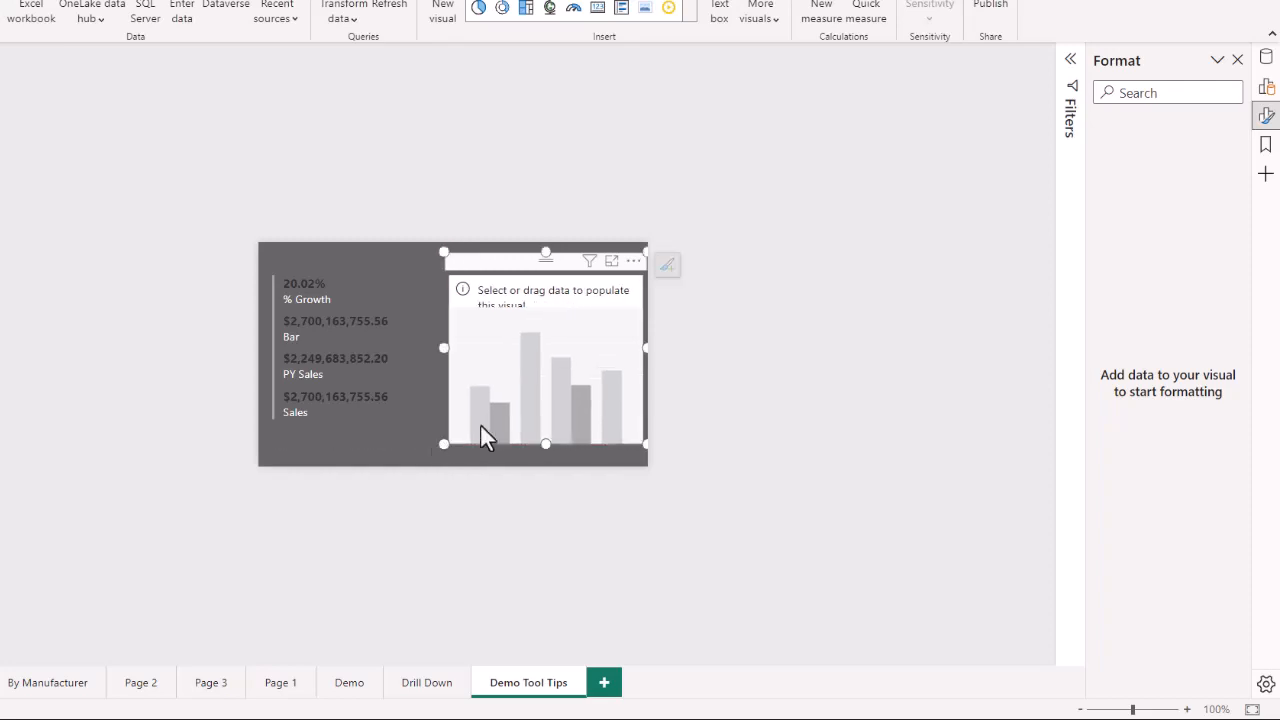
# - Add the Product Category field to the column chart's X-axis and Sales to its Y-axis, then nudge the chart slightly left
pyautogui.click(1266, 87)
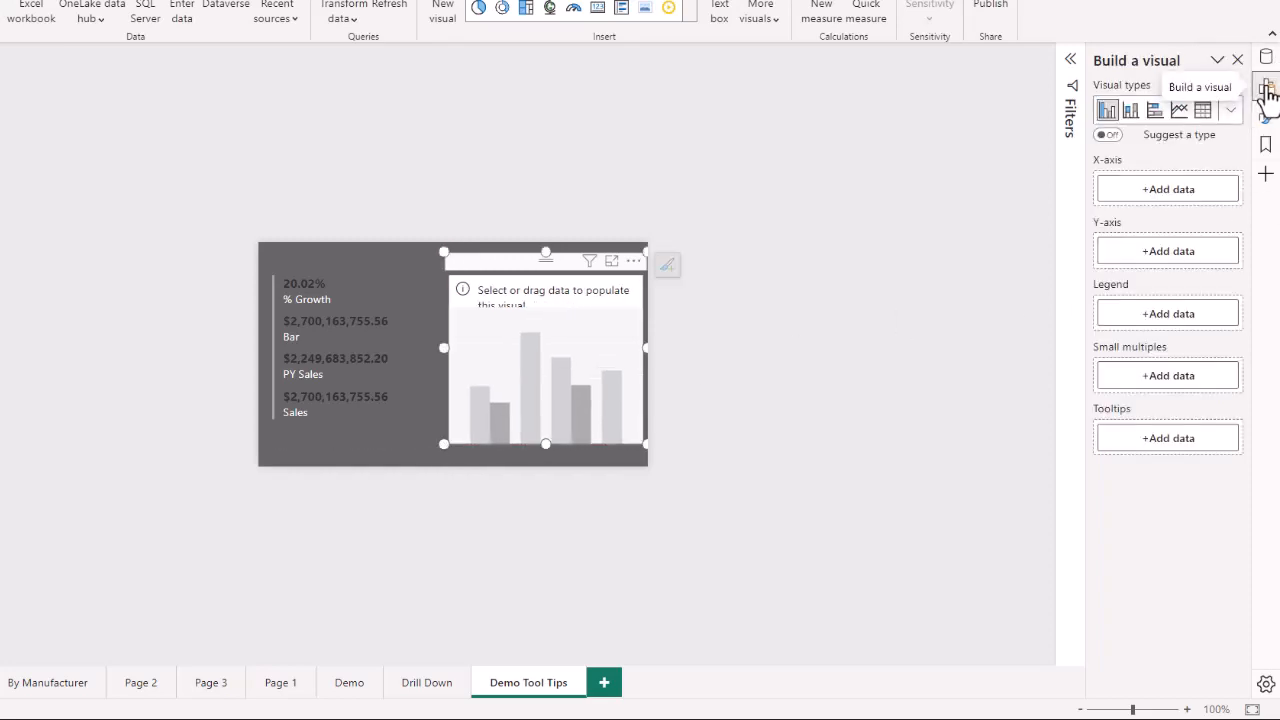
pyautogui.click(1159, 193)
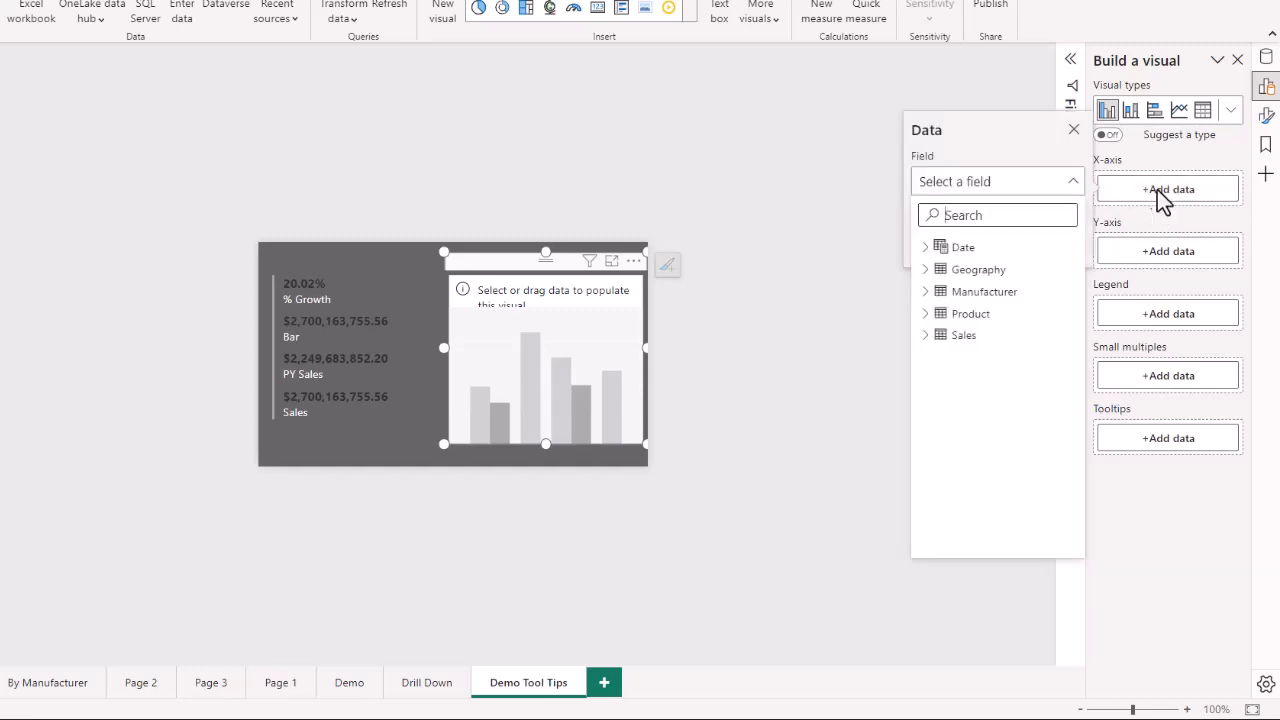
pyautogui.click(923, 313)
pyautogui.click(988, 336)
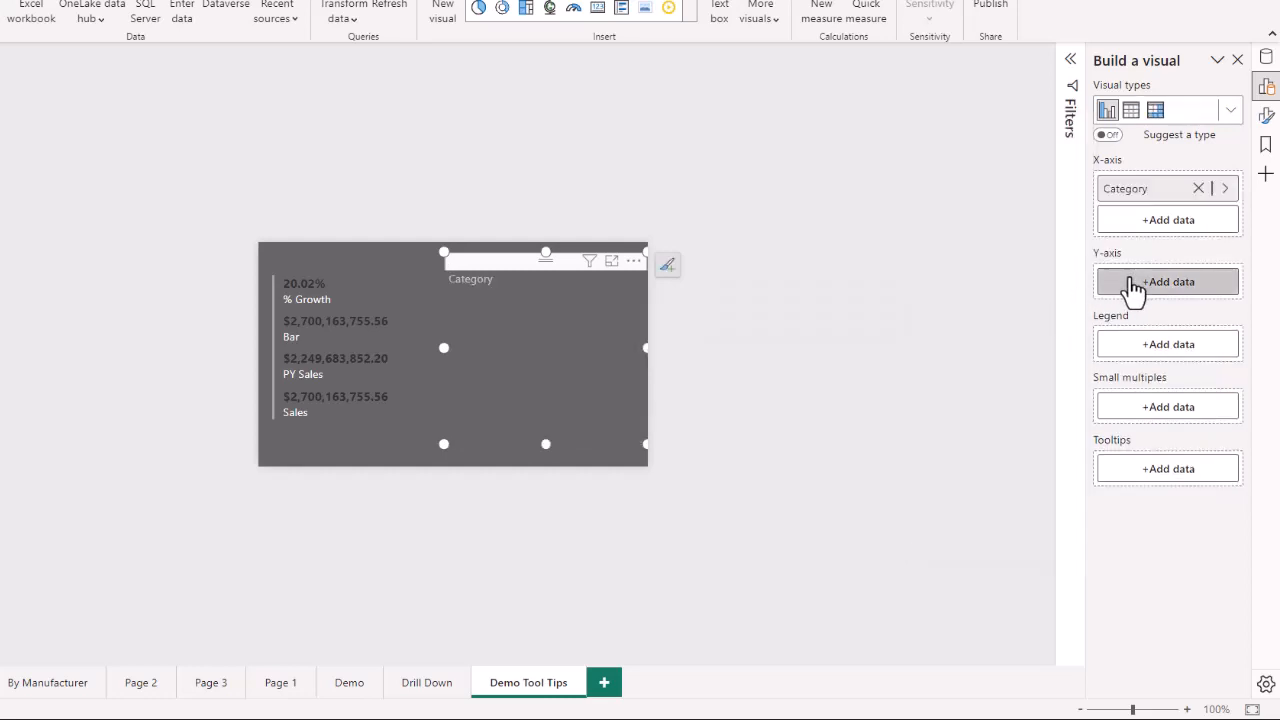
pyautogui.click(1162, 291)
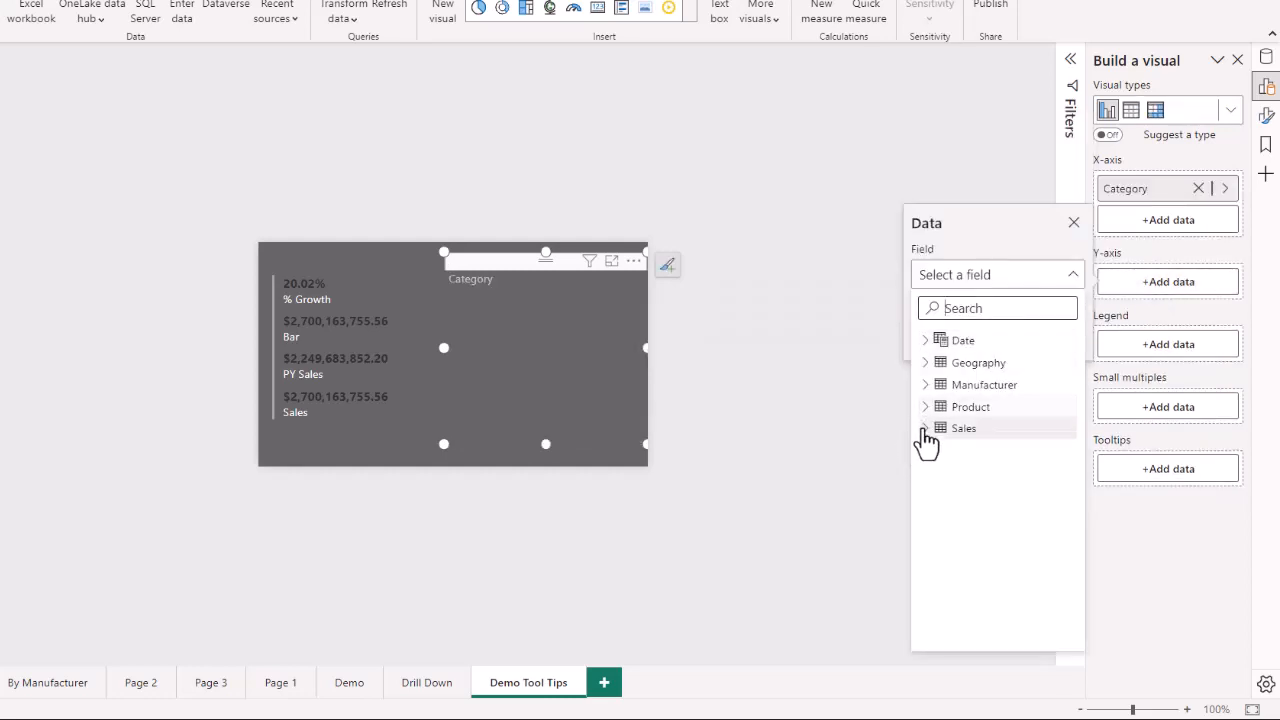
pyautogui.click(925, 430)
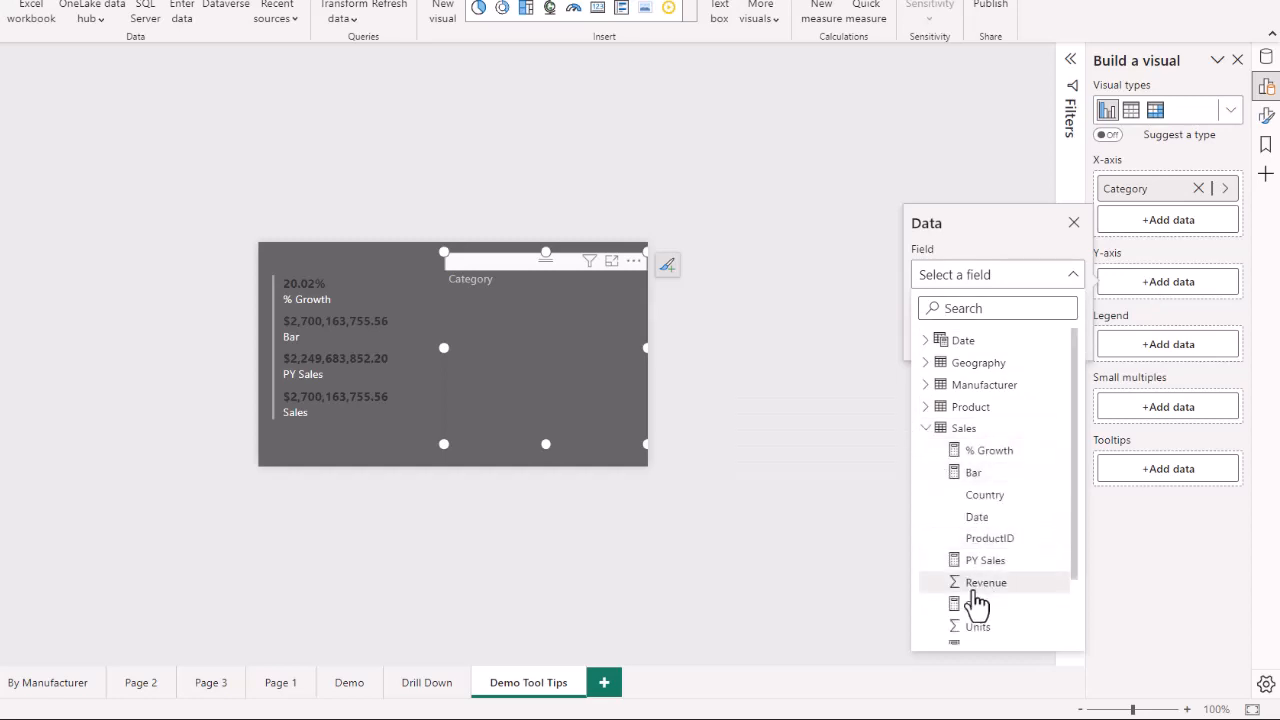
pyautogui.click(976, 606)
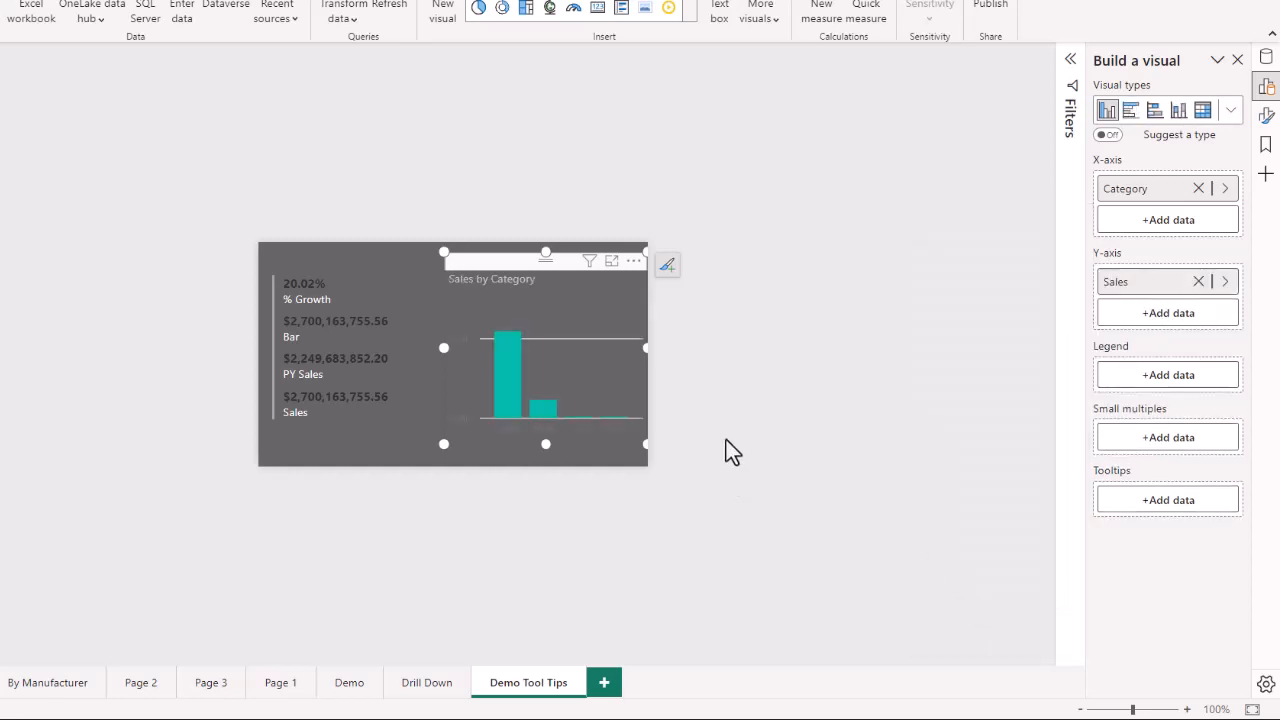
pyautogui.moveTo(513, 256); pyautogui.dragTo(497, 254)
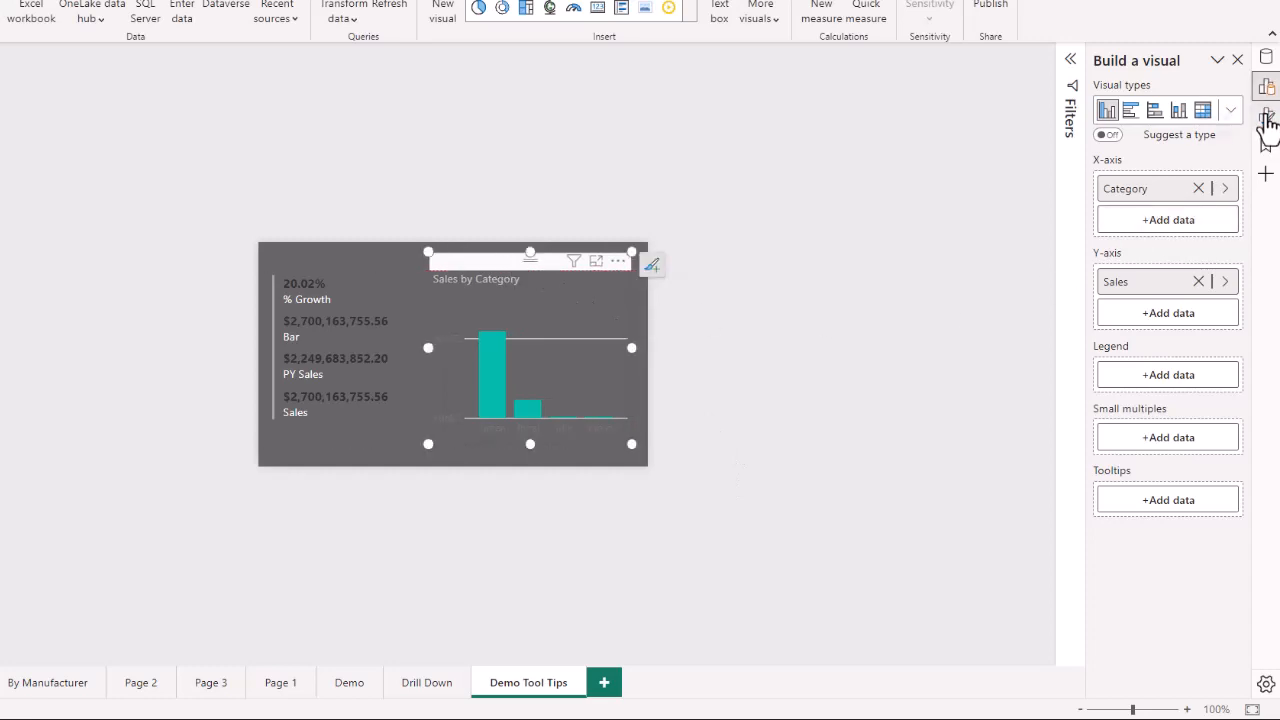
# - Set the column chart's X-axis label color to black
pyautogui.click(1266, 115)
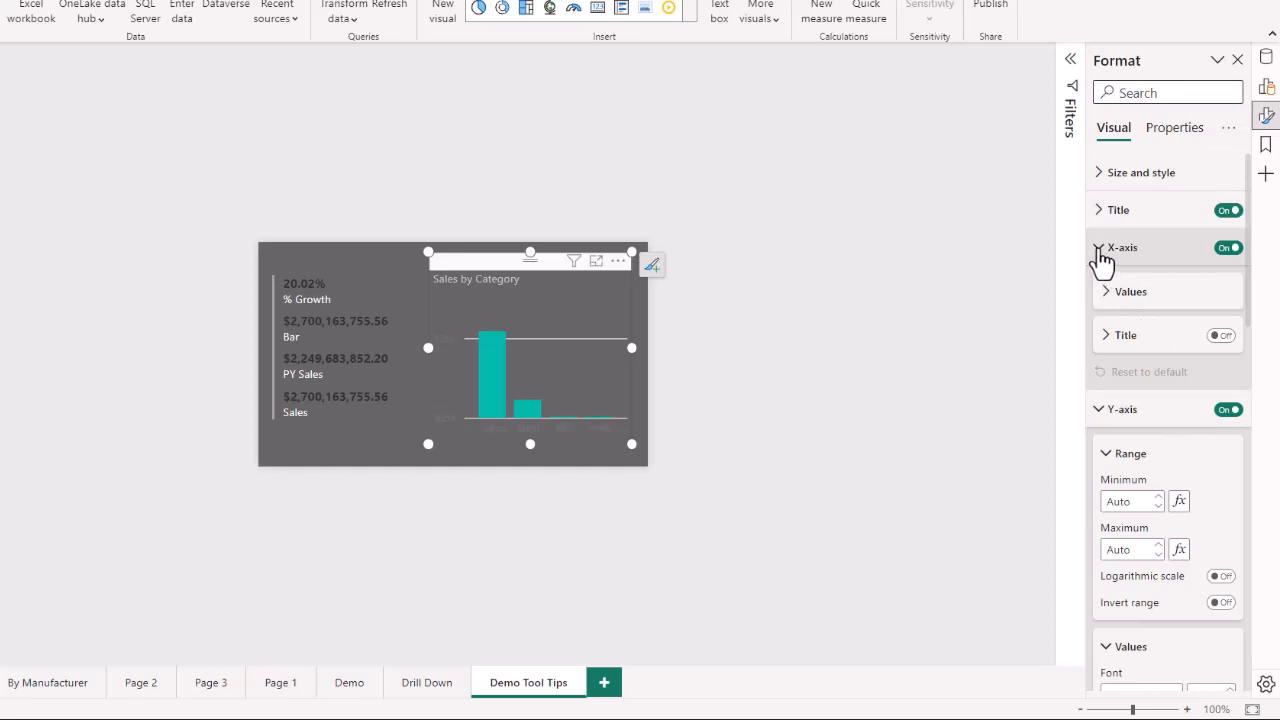
pyautogui.click(1105, 296)
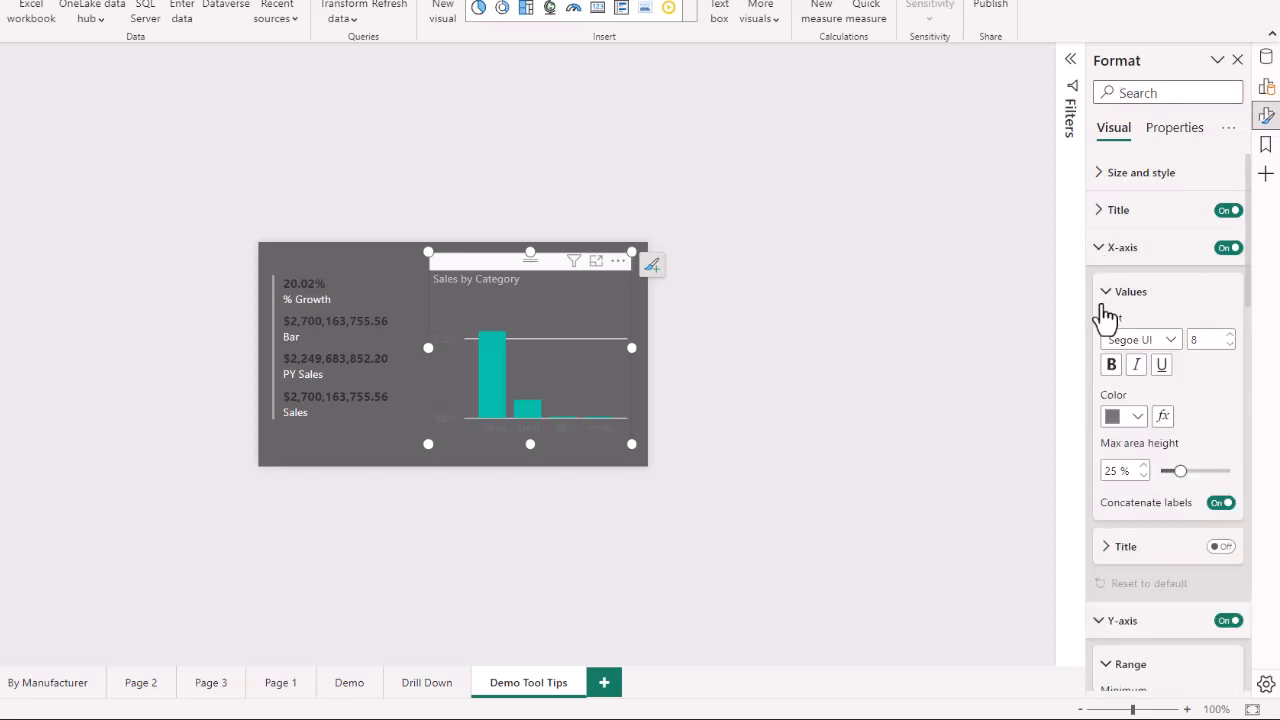
pyautogui.click(1138, 418)
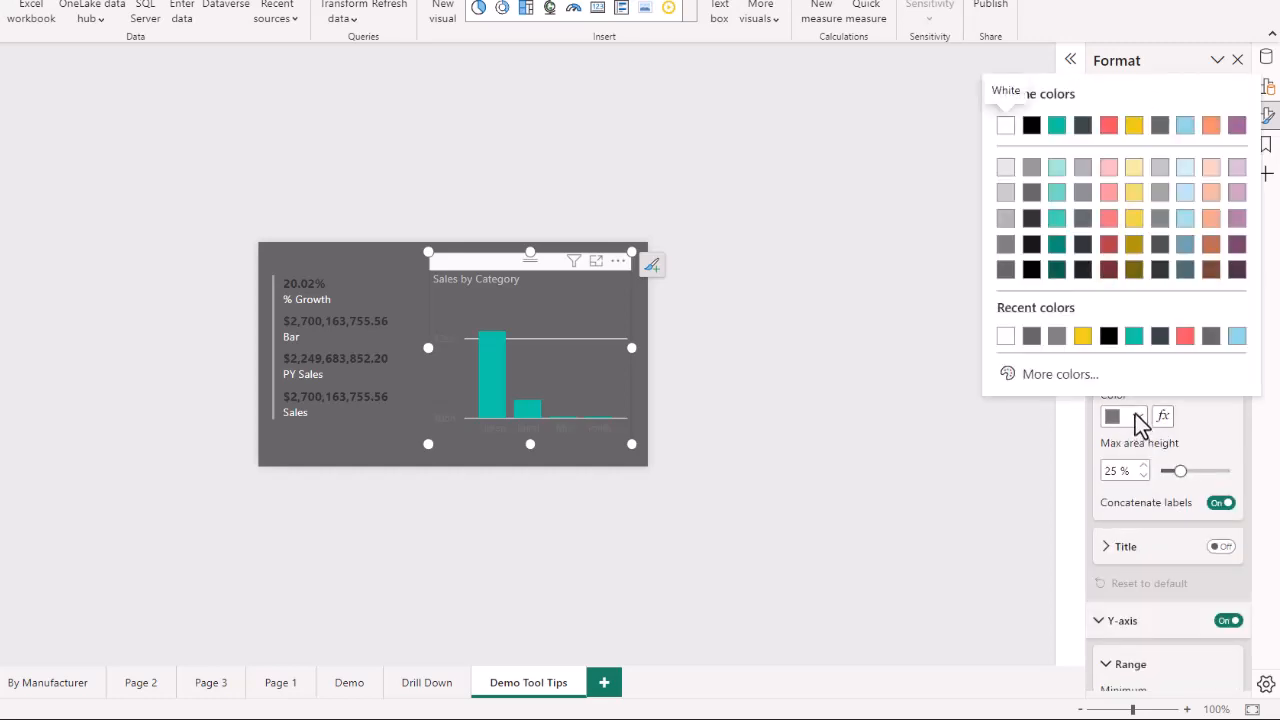
pyautogui.click(1108, 337)
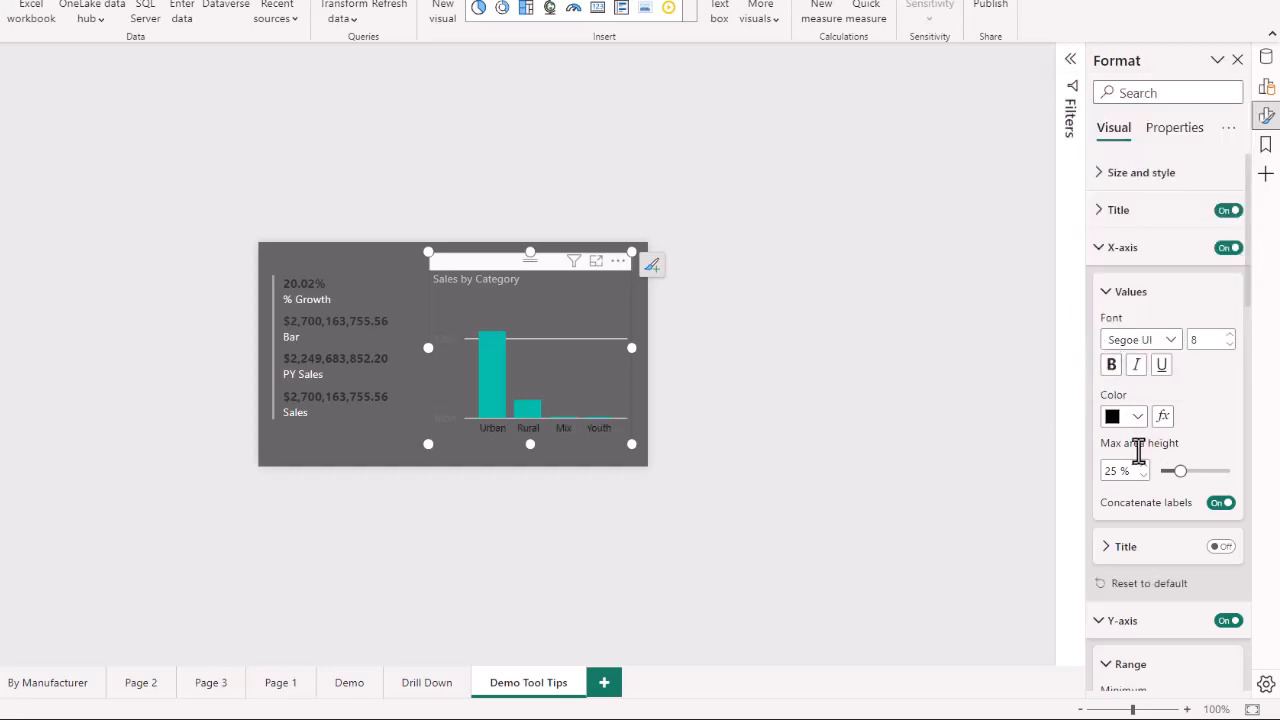
# - Set the column chart's Y-axis value color to black
pyautogui.scroll(-3, 1140, 460)
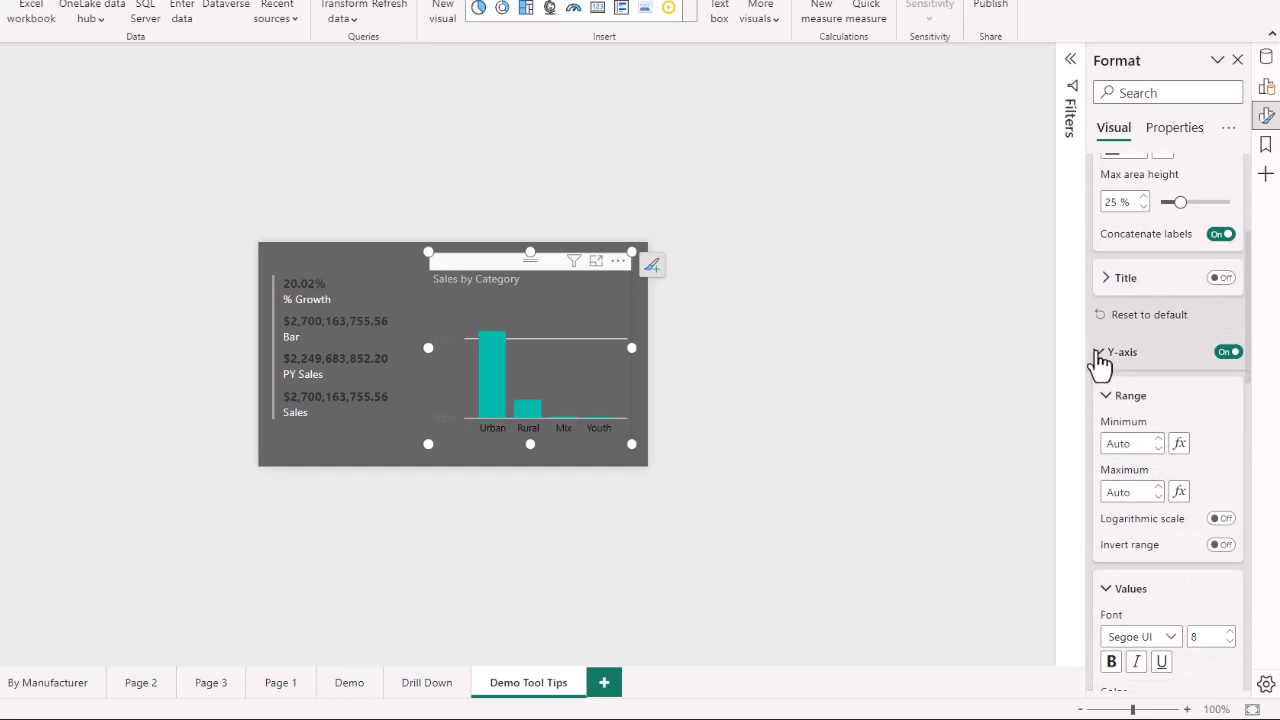
pyautogui.click(1100, 356)
pyautogui.scroll(-2, 1155, 538)
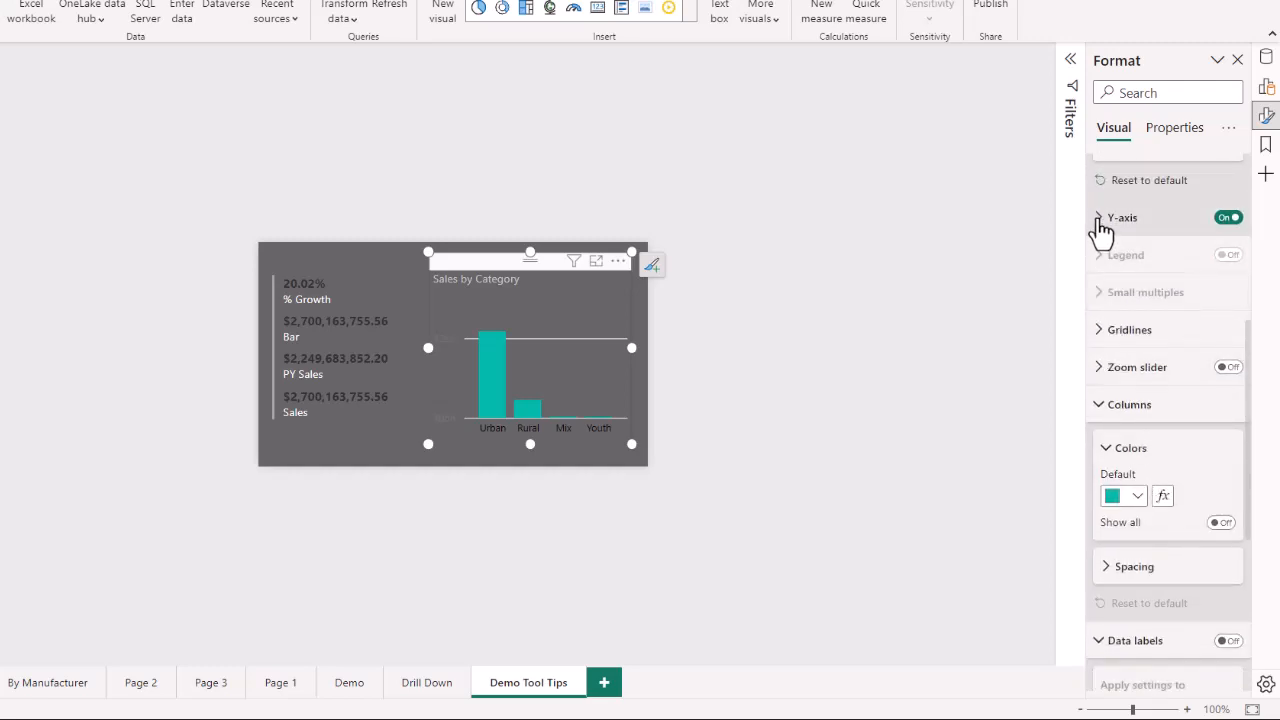
pyautogui.click(1100, 228)
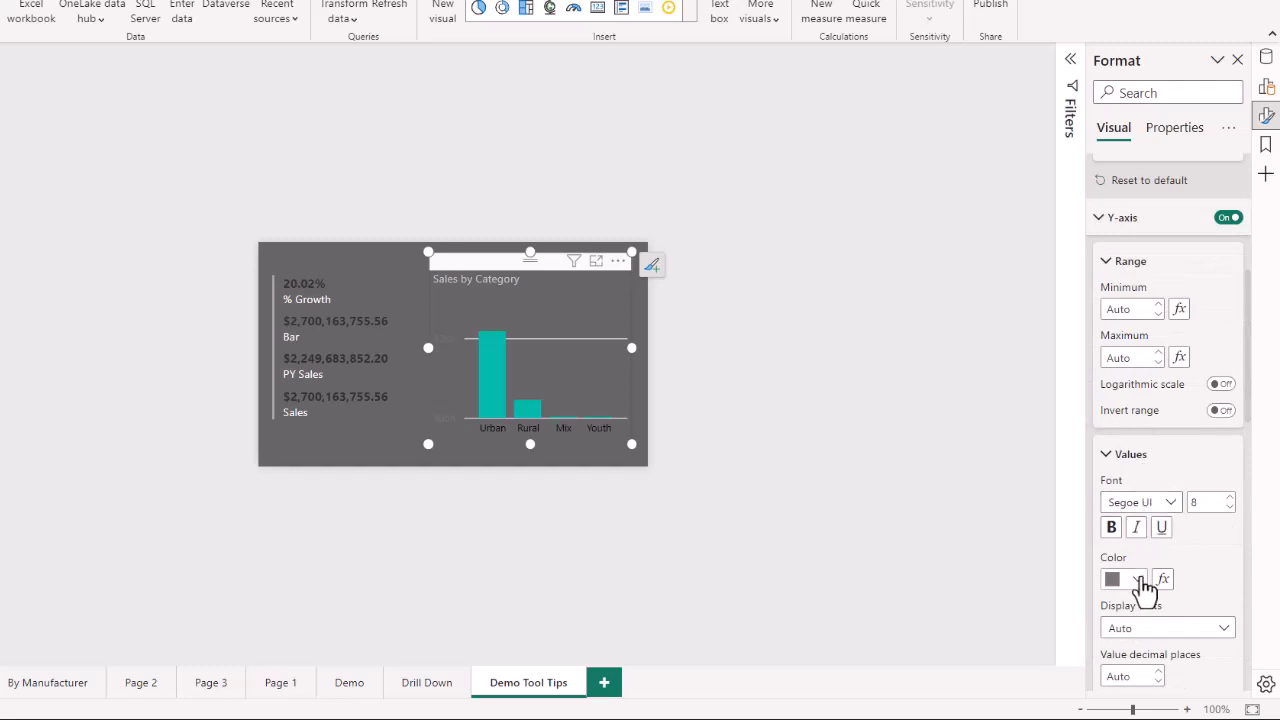
pyautogui.click(1139, 581)
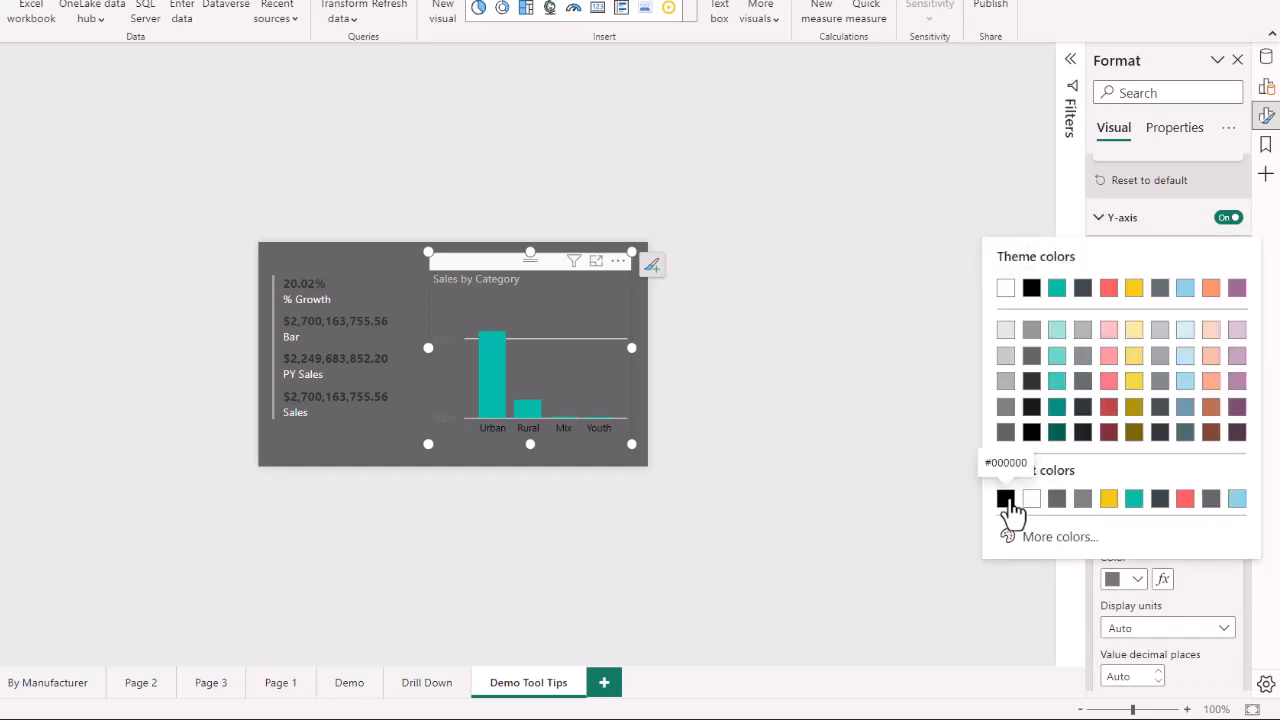
pyautogui.click(1005, 498)
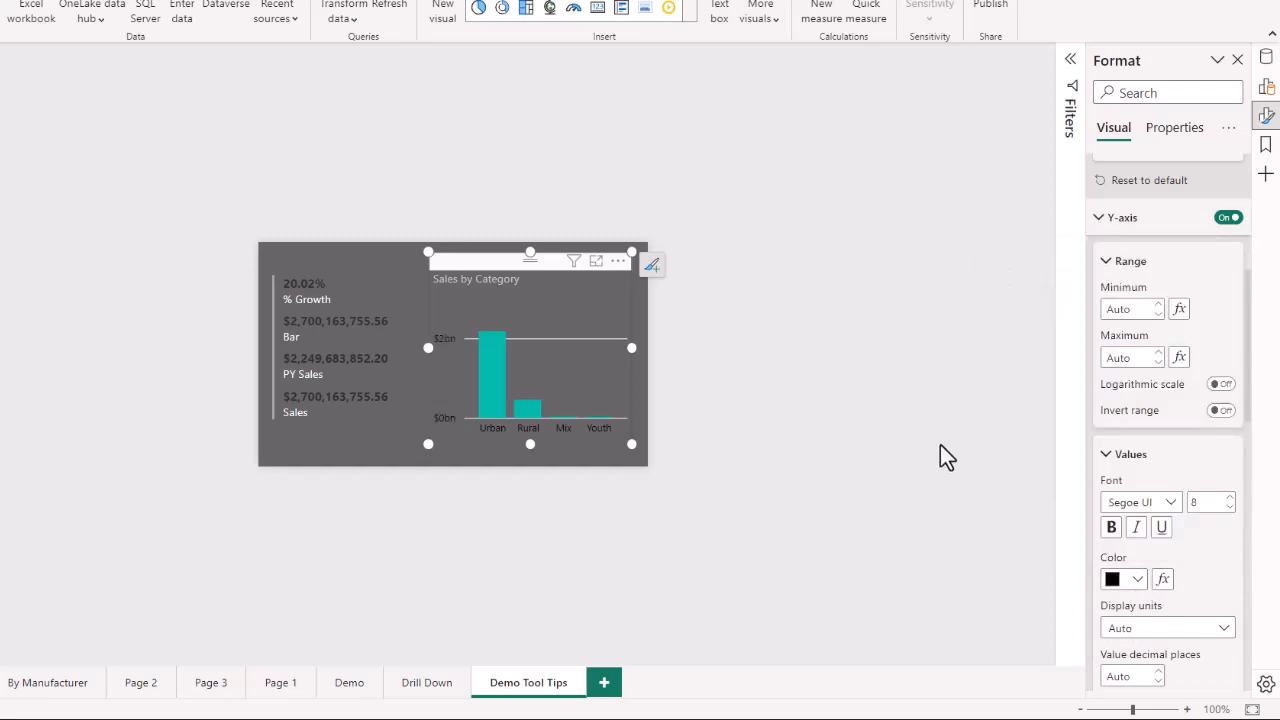
# - Change the columns' default color to yellow
pyautogui.scroll(-5, 1218, 582)
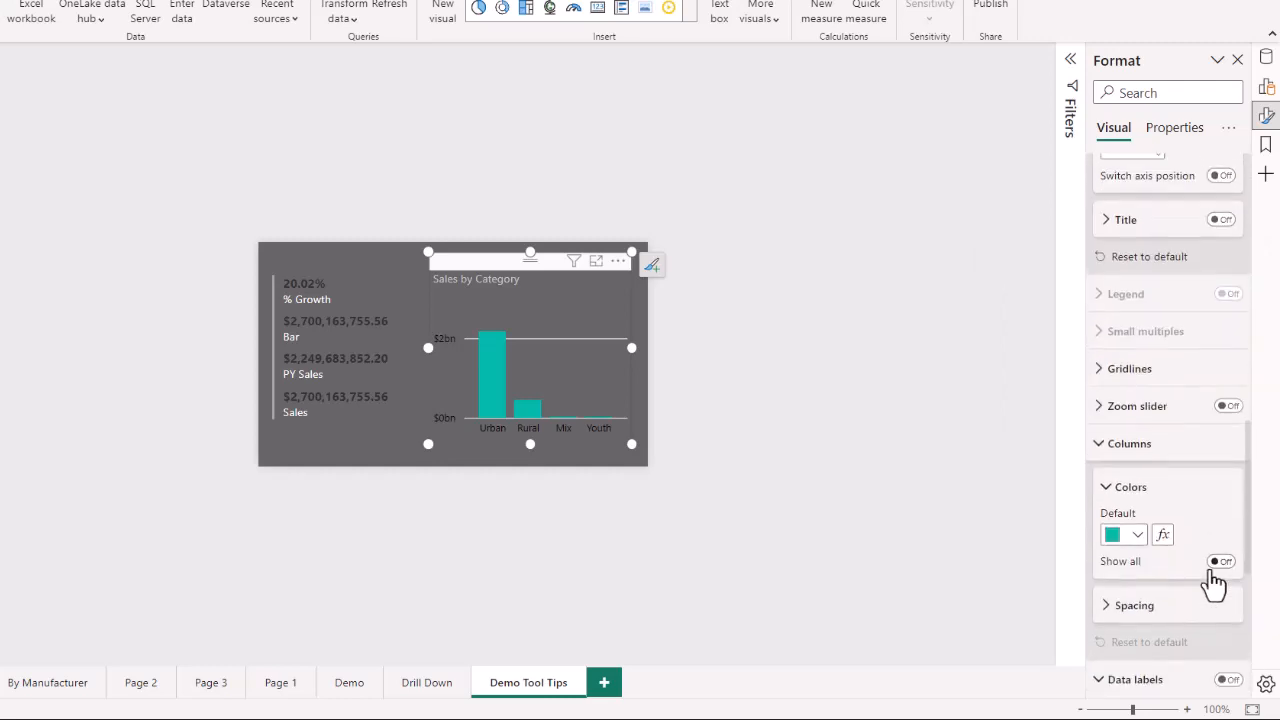
pyautogui.click(1135, 528)
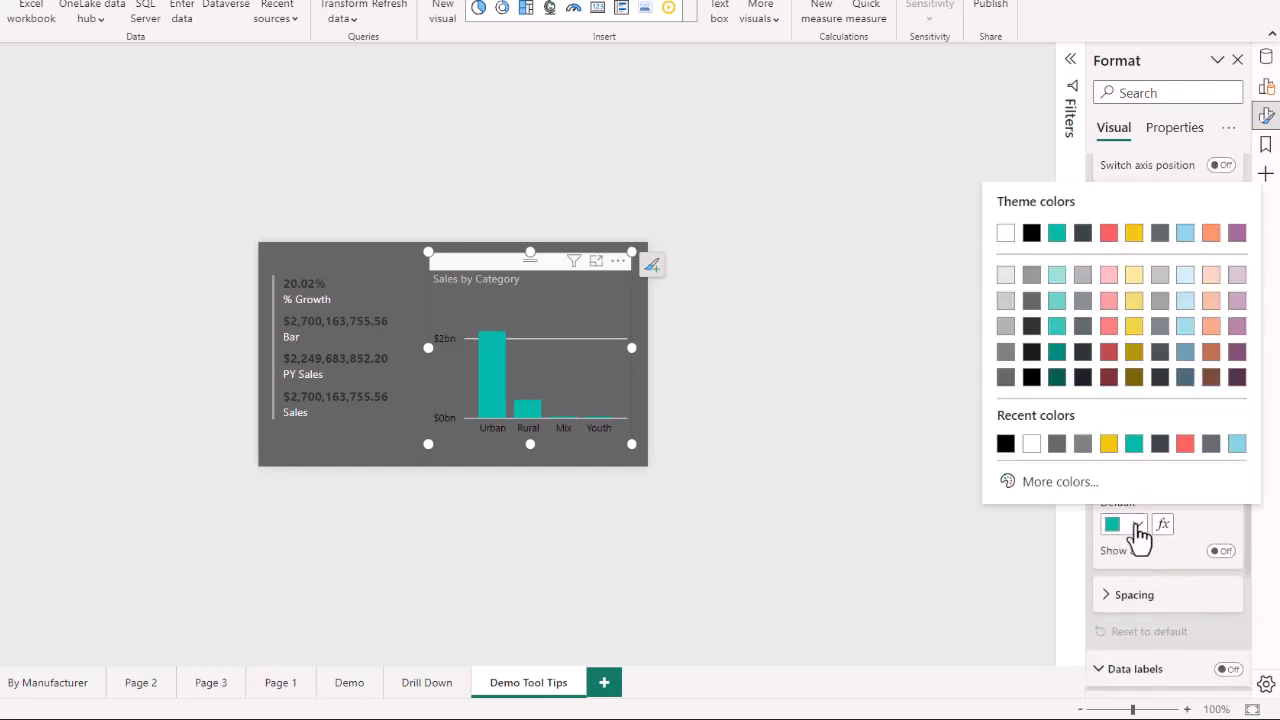
pyautogui.click(1108, 443)
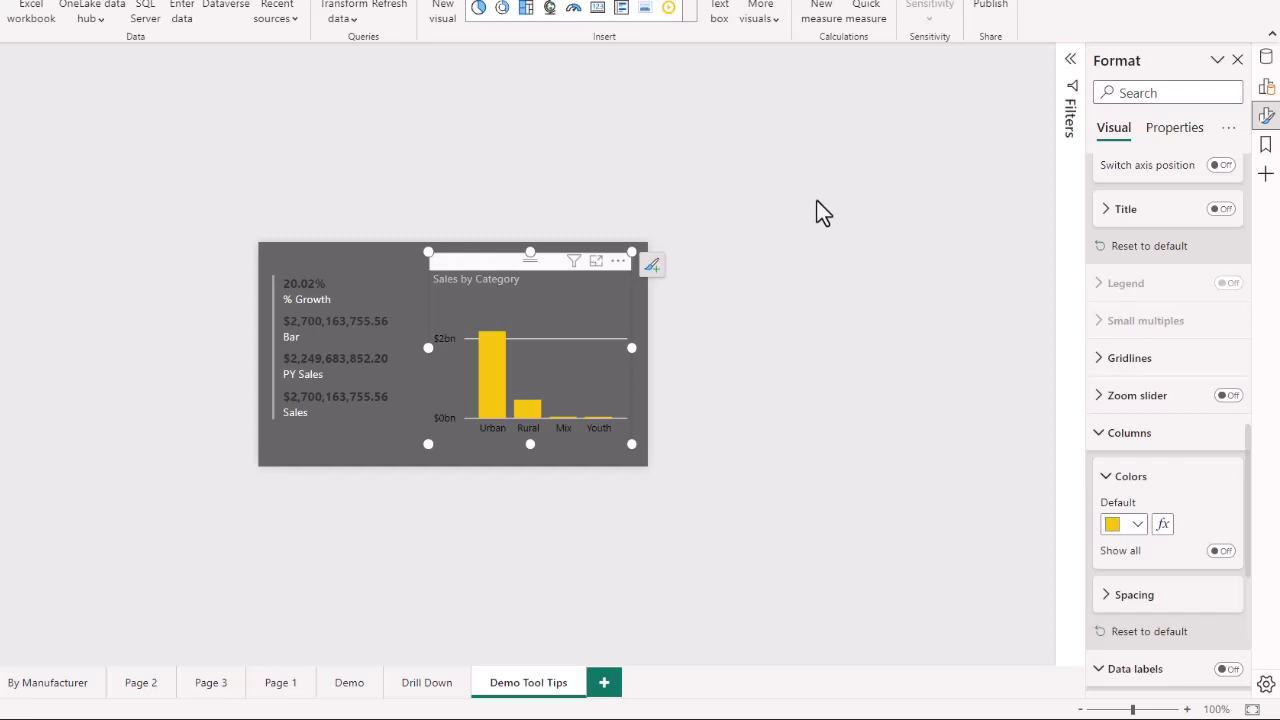
pyautogui.click(871, 324)
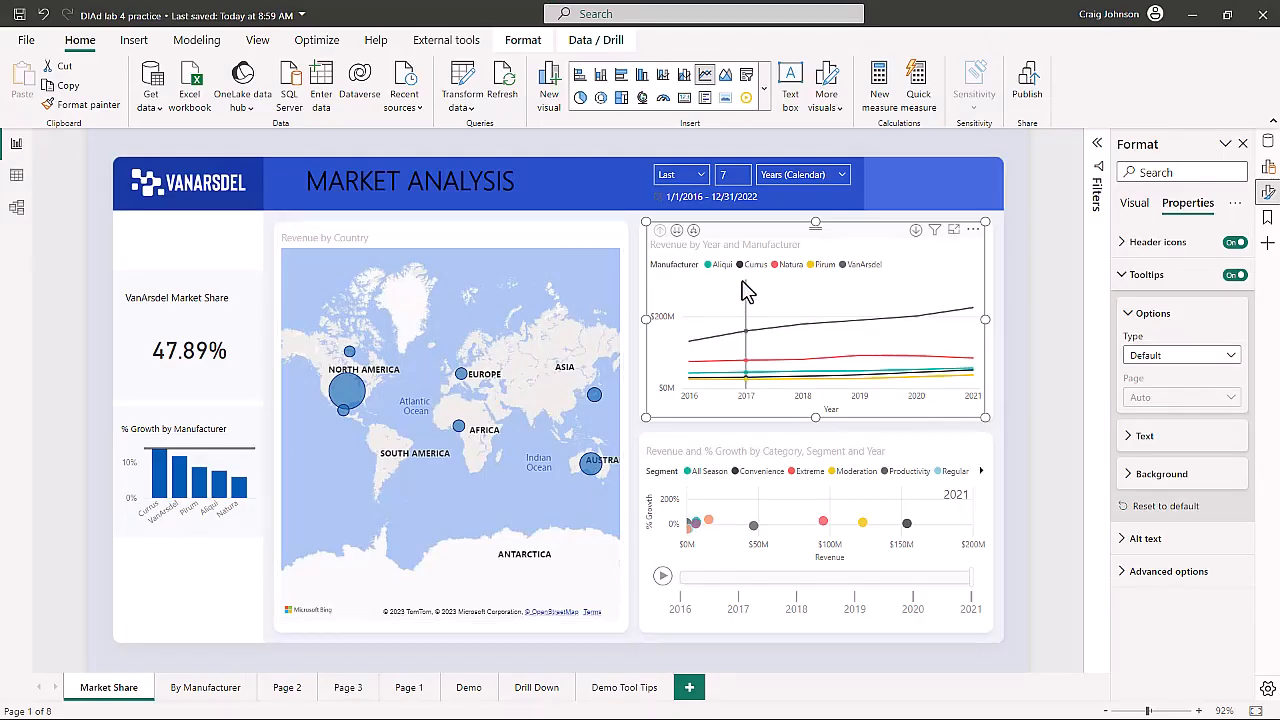
# - On the Market Share page, set the line chart's tooltip type to Report page and choose the Demo Tool Tips page
pyautogui.moveTo(745, 290)
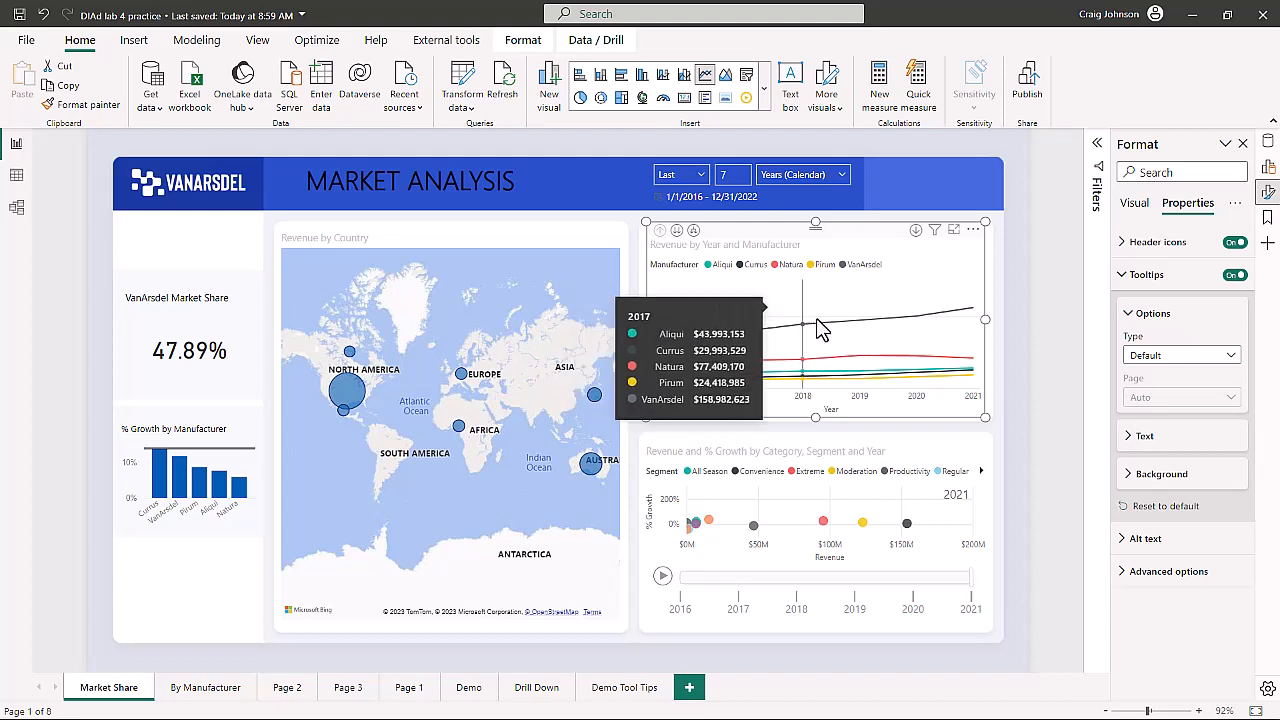
pyautogui.click(1188, 362)
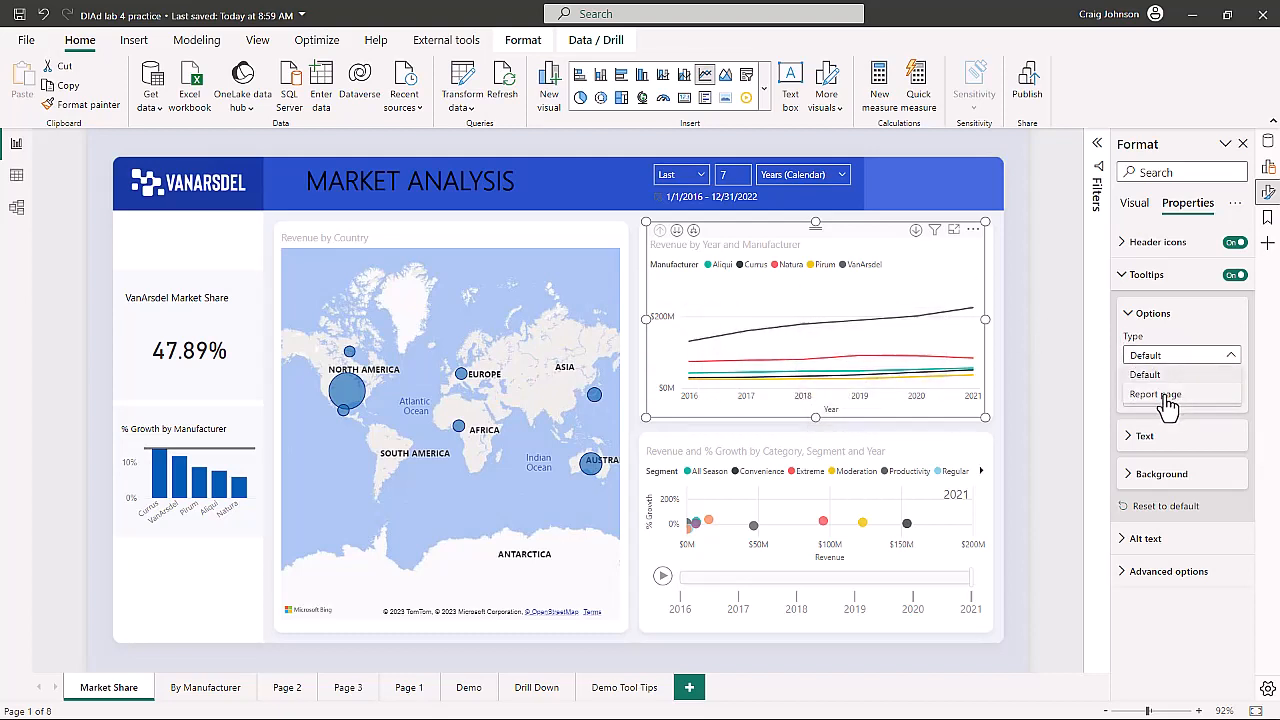
pyautogui.click(1168, 396)
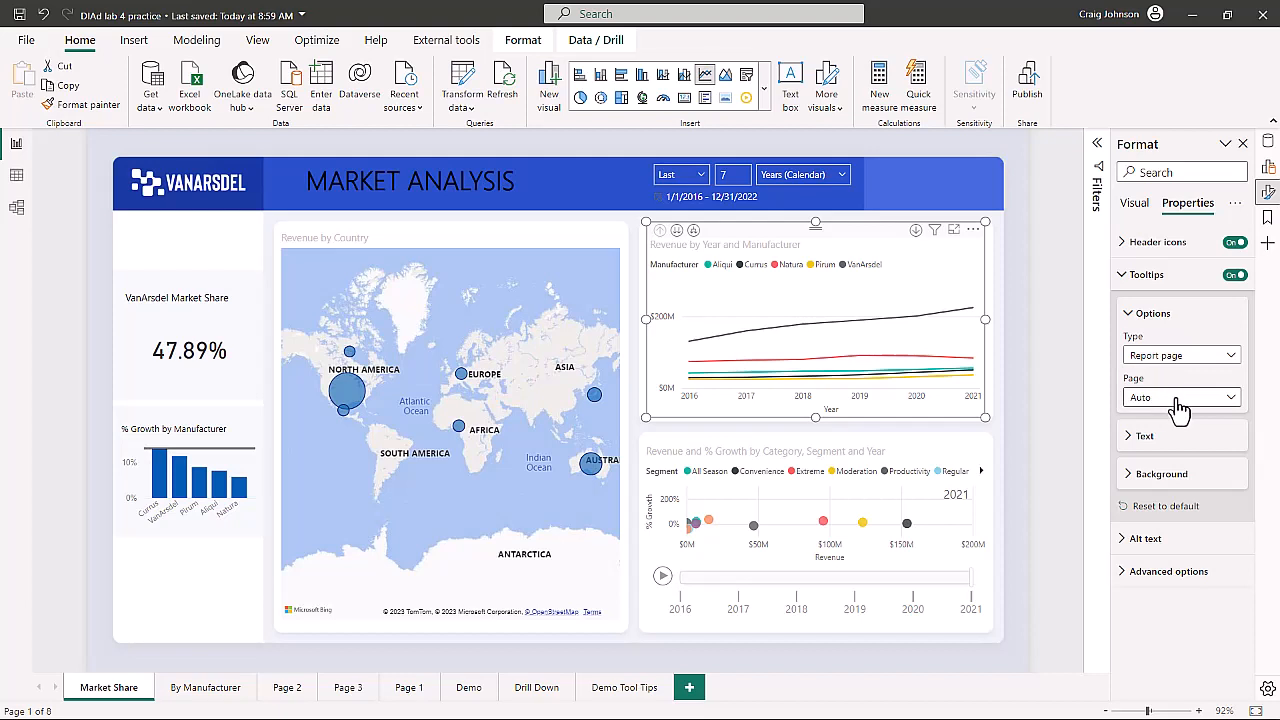
pyautogui.click(1180, 400)
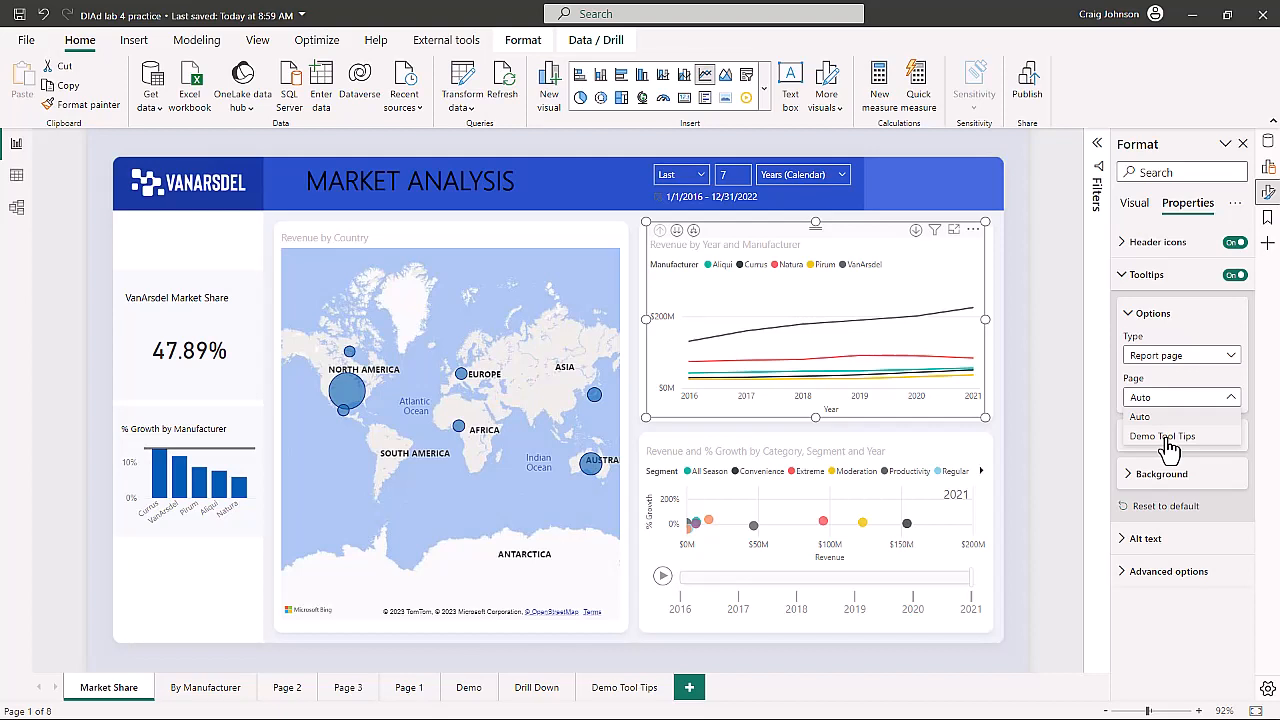
pyautogui.click(1165, 437)
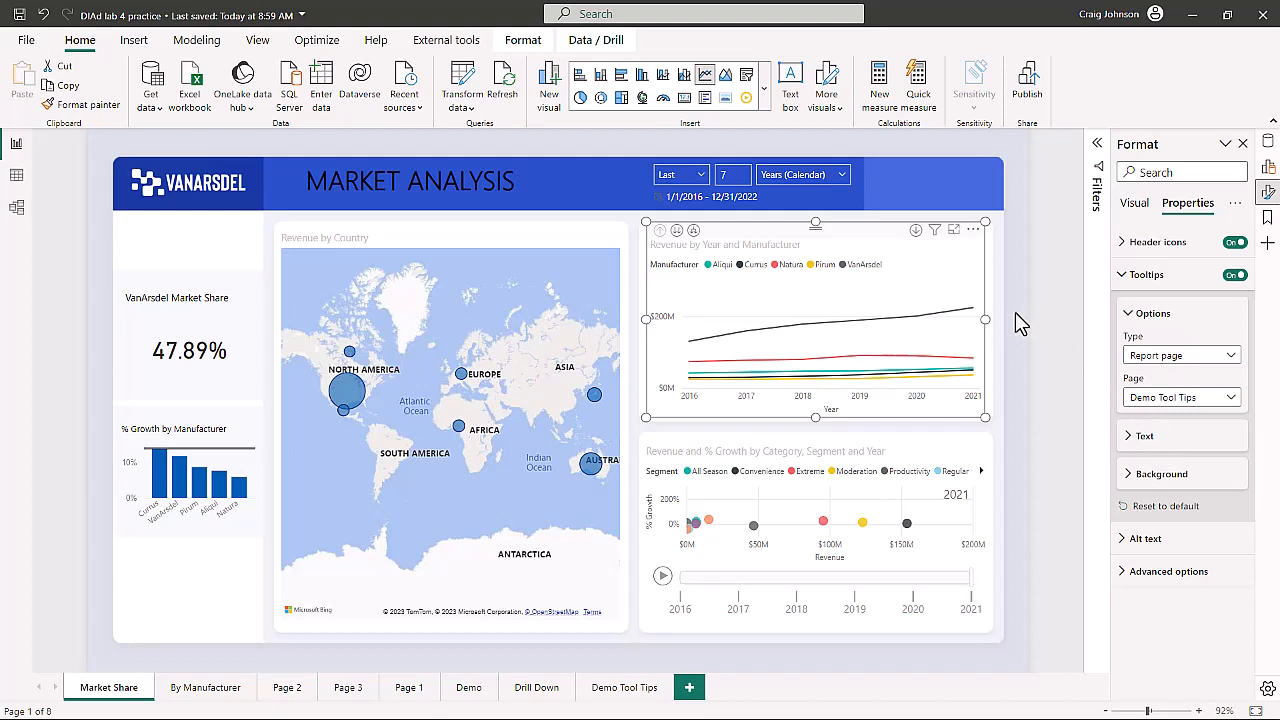
# - Hover over the line chart to preview the custom tooltip
pyautogui.moveTo(930, 297)
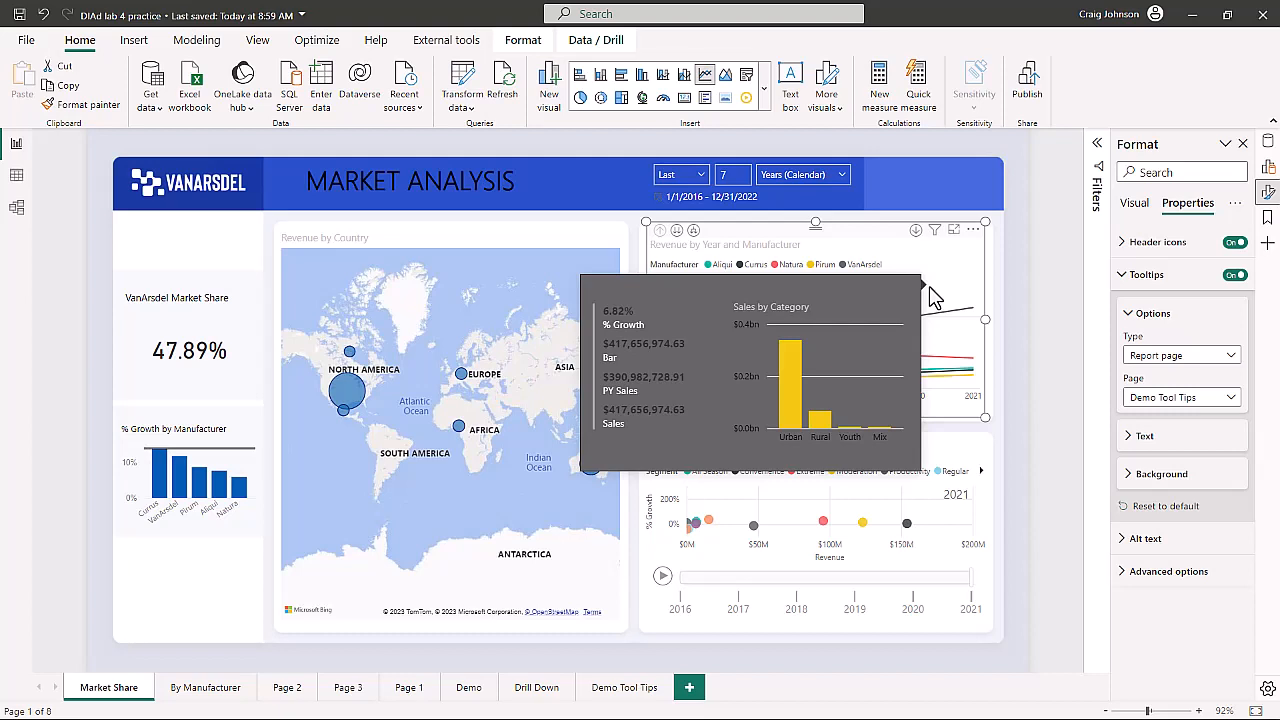
pyautogui.click(633, 318)
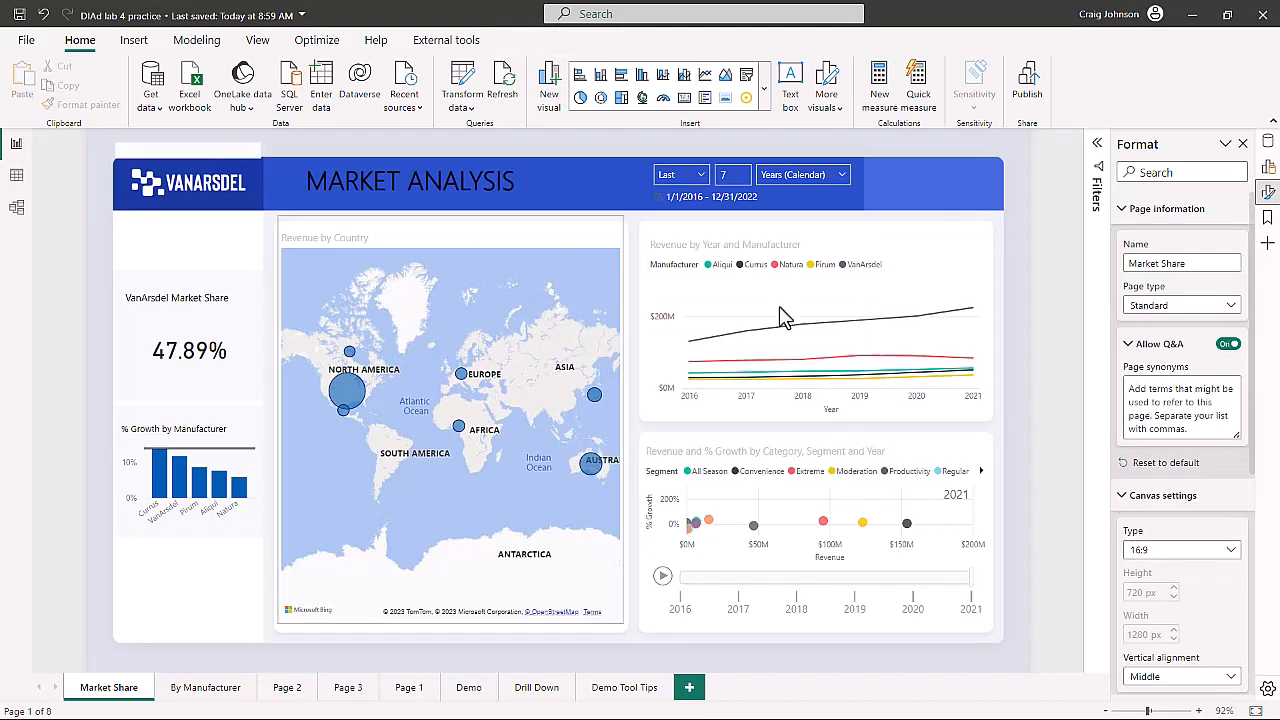
pyautogui.moveTo(842, 303)
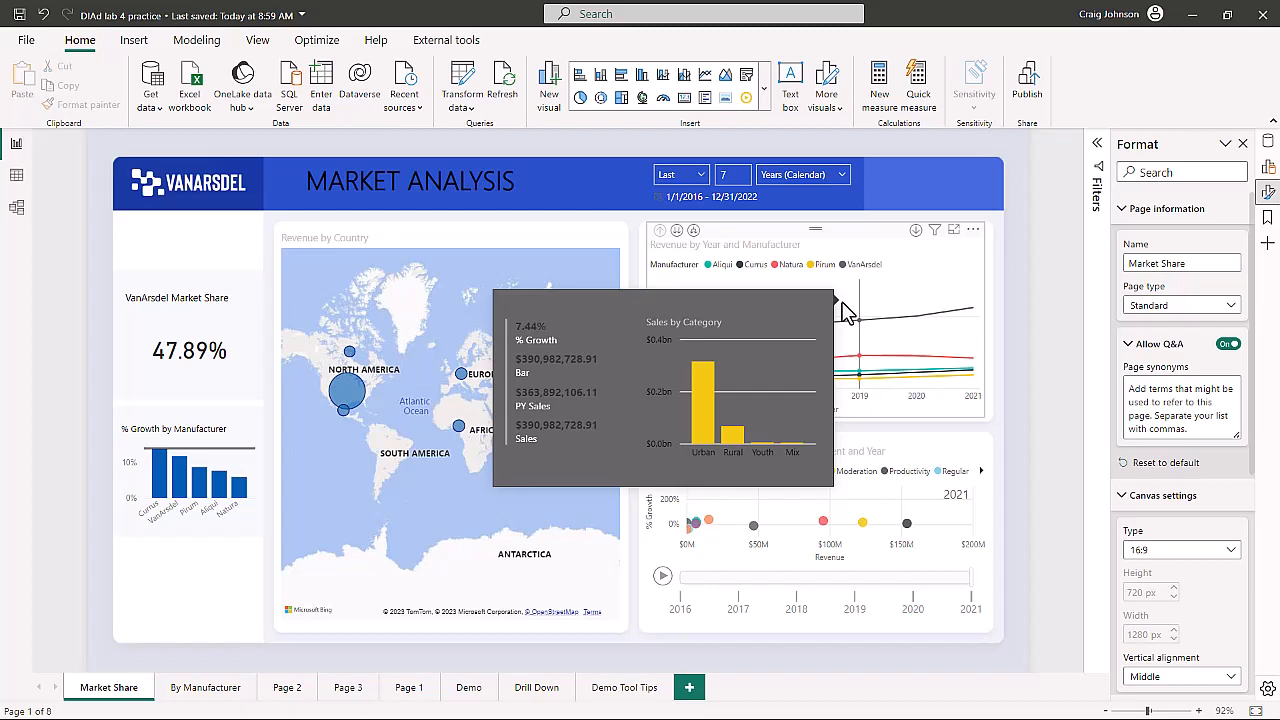
# - Hide the Demo Tool Tips page
pyautogui.rightClick(620, 690)
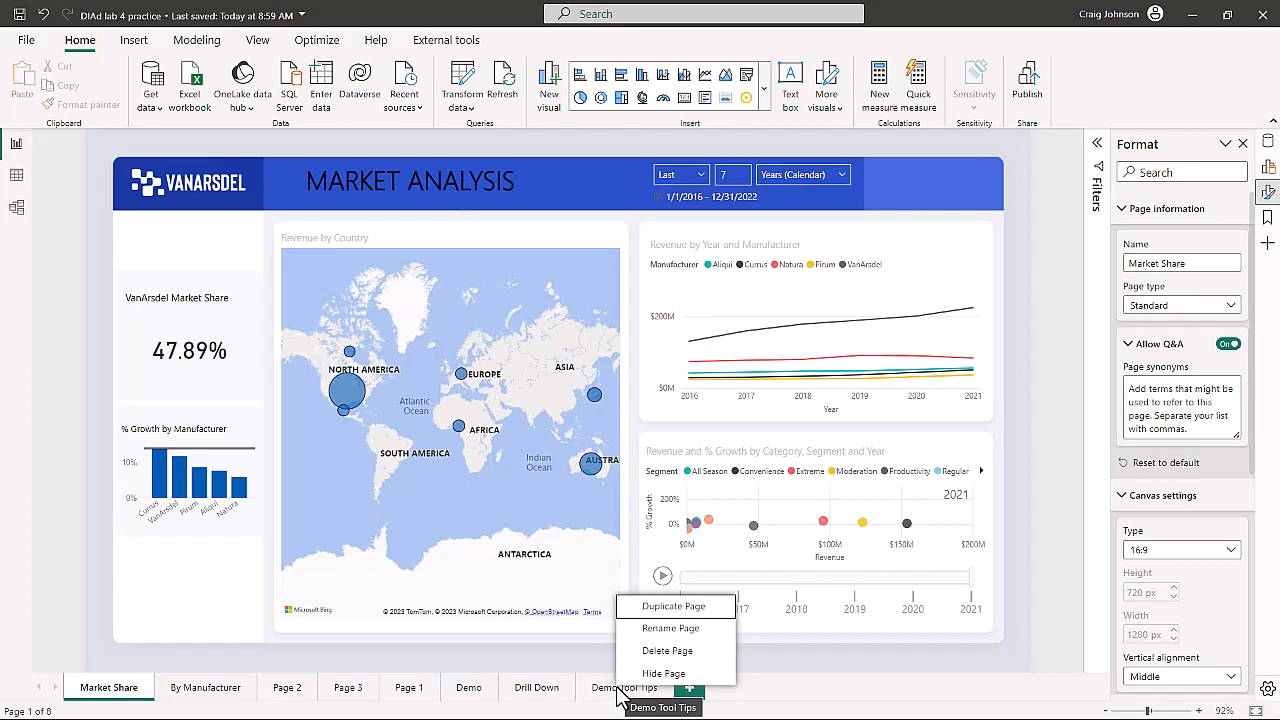
pyautogui.click(660, 674)
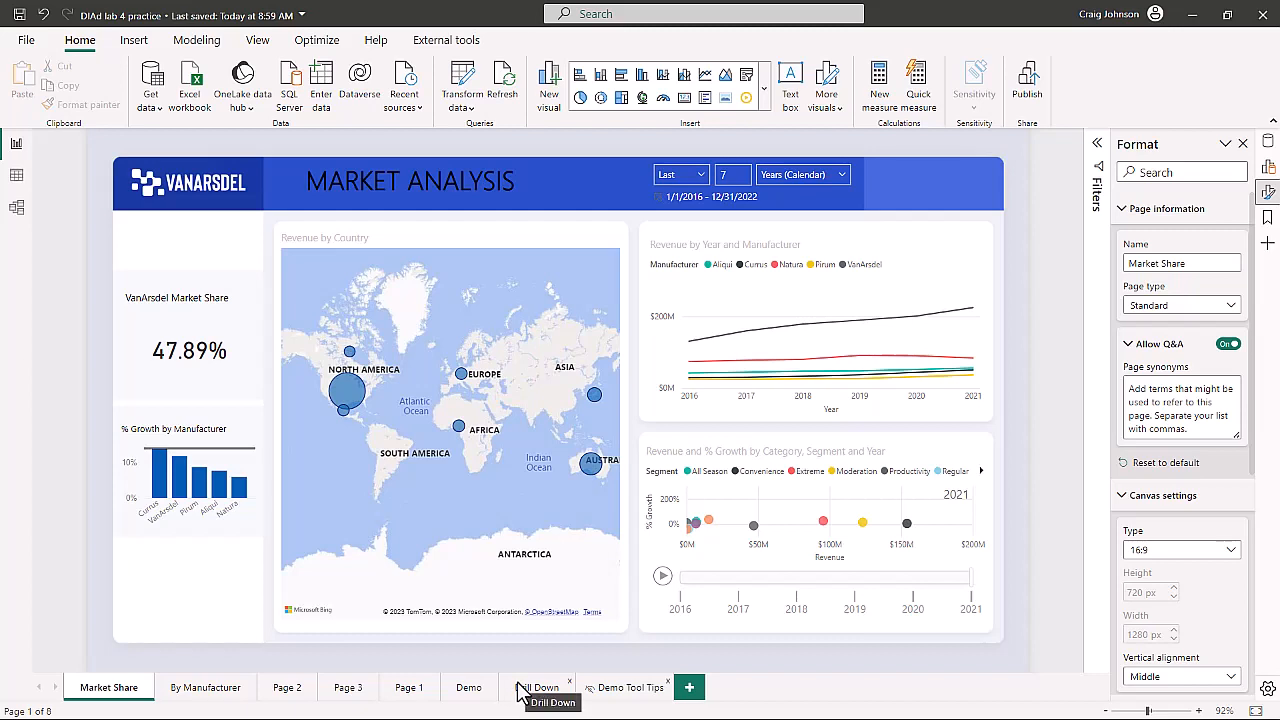
# - Browse the pages back to Market Share and hover over the line chart to preview the tooltip again
pyautogui.click(613, 690)
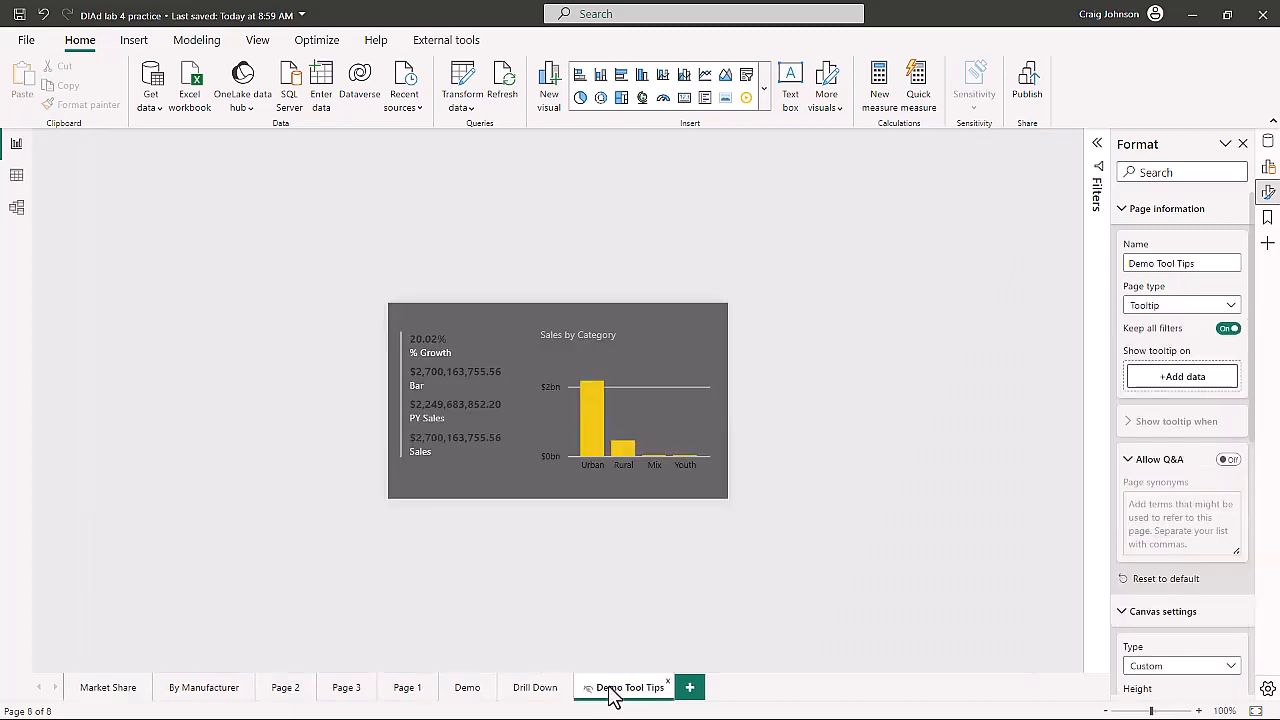
pyautogui.click(538, 689)
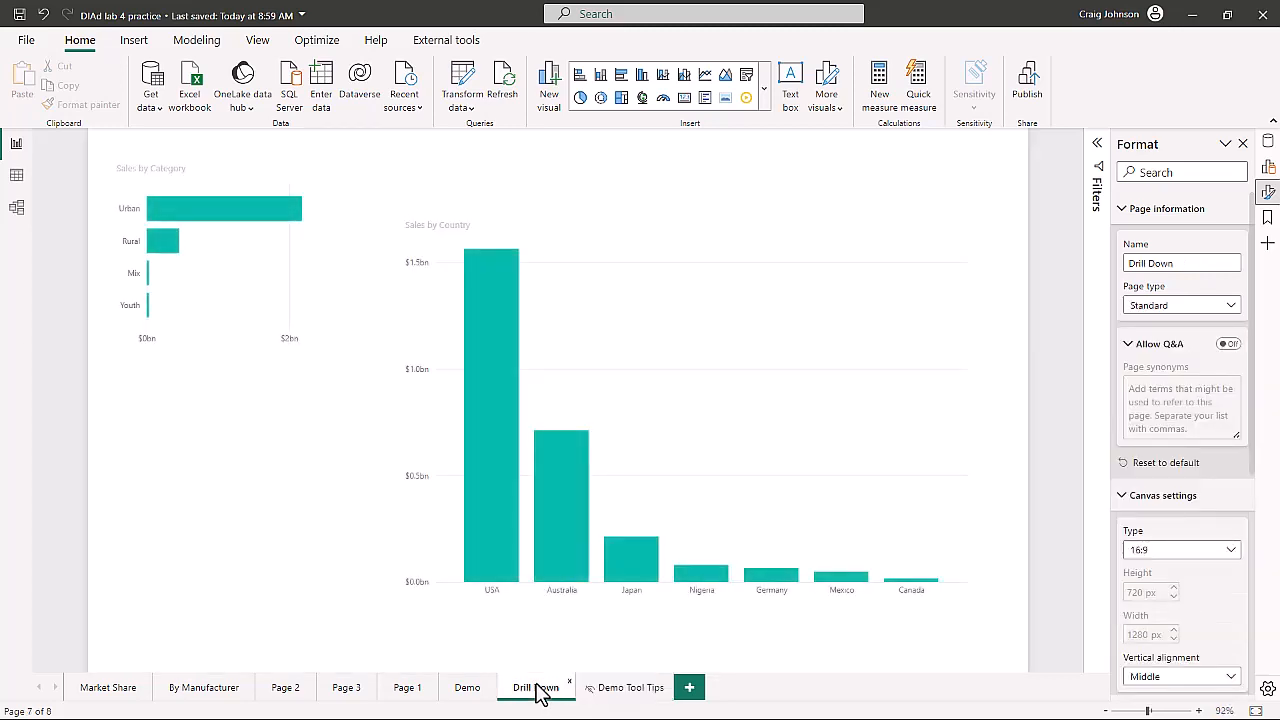
pyautogui.click(100, 689)
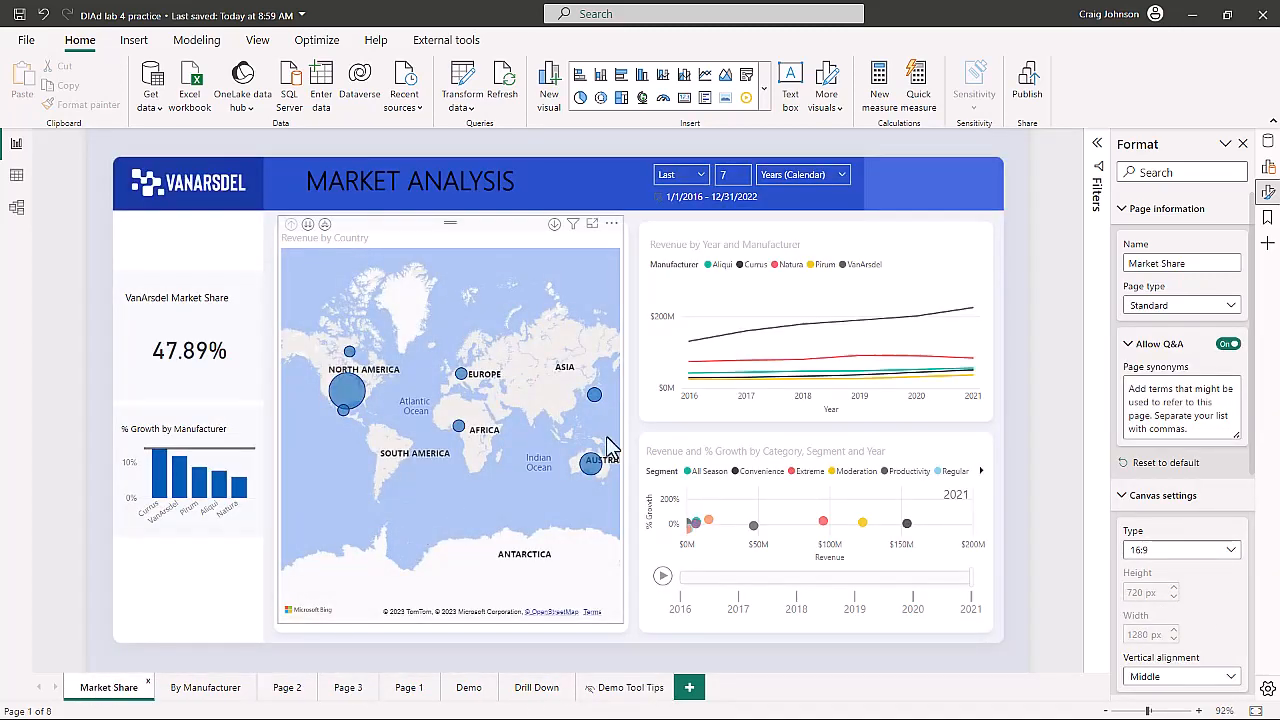
pyautogui.moveTo(848, 296)
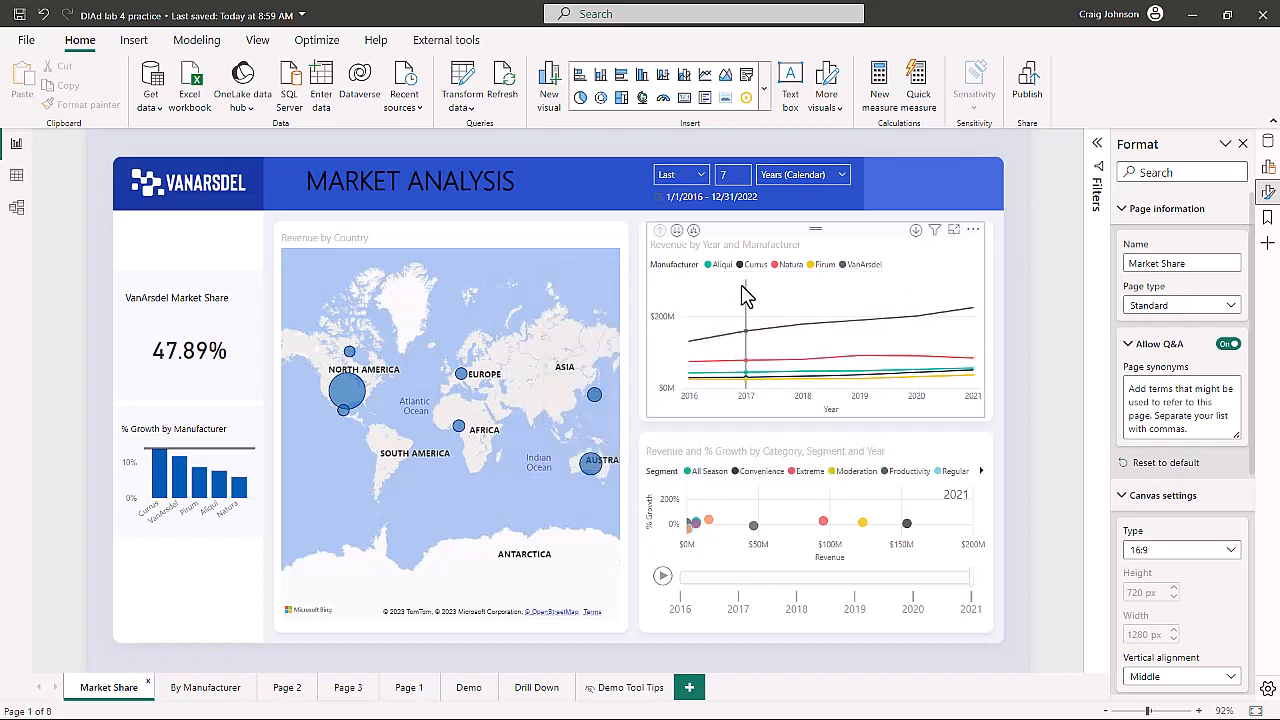
pyautogui.moveTo(743, 288)
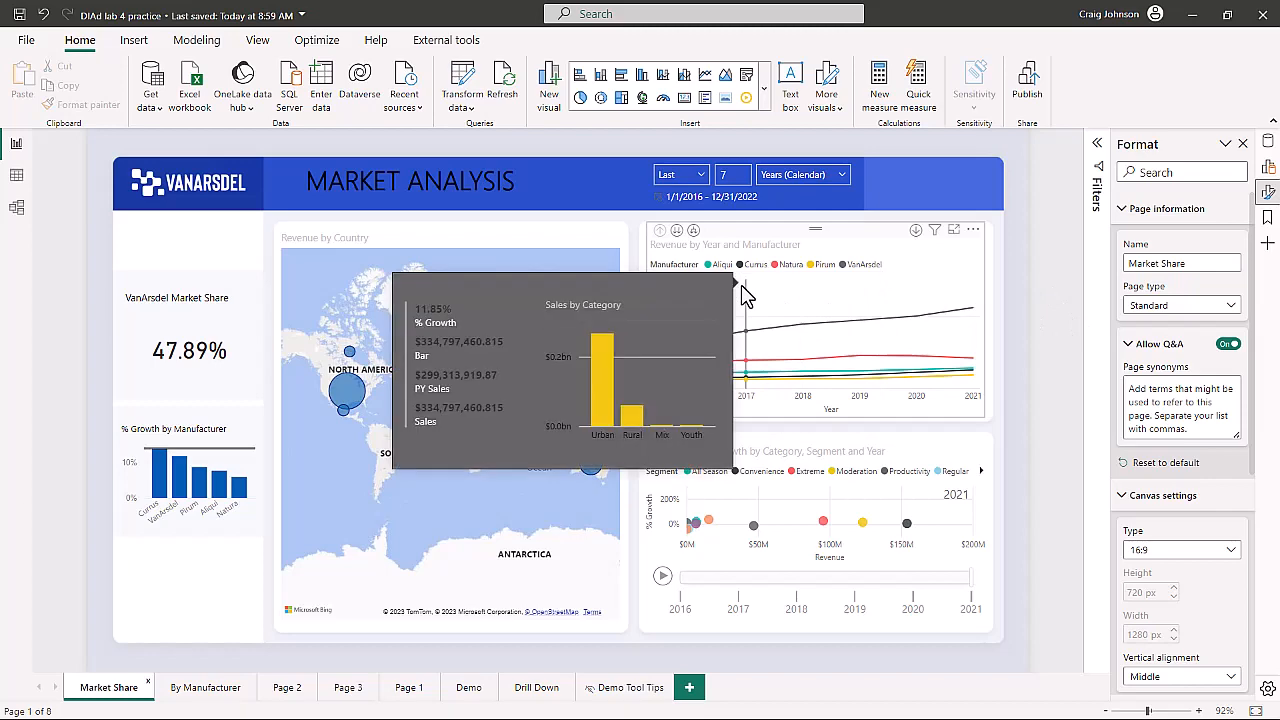